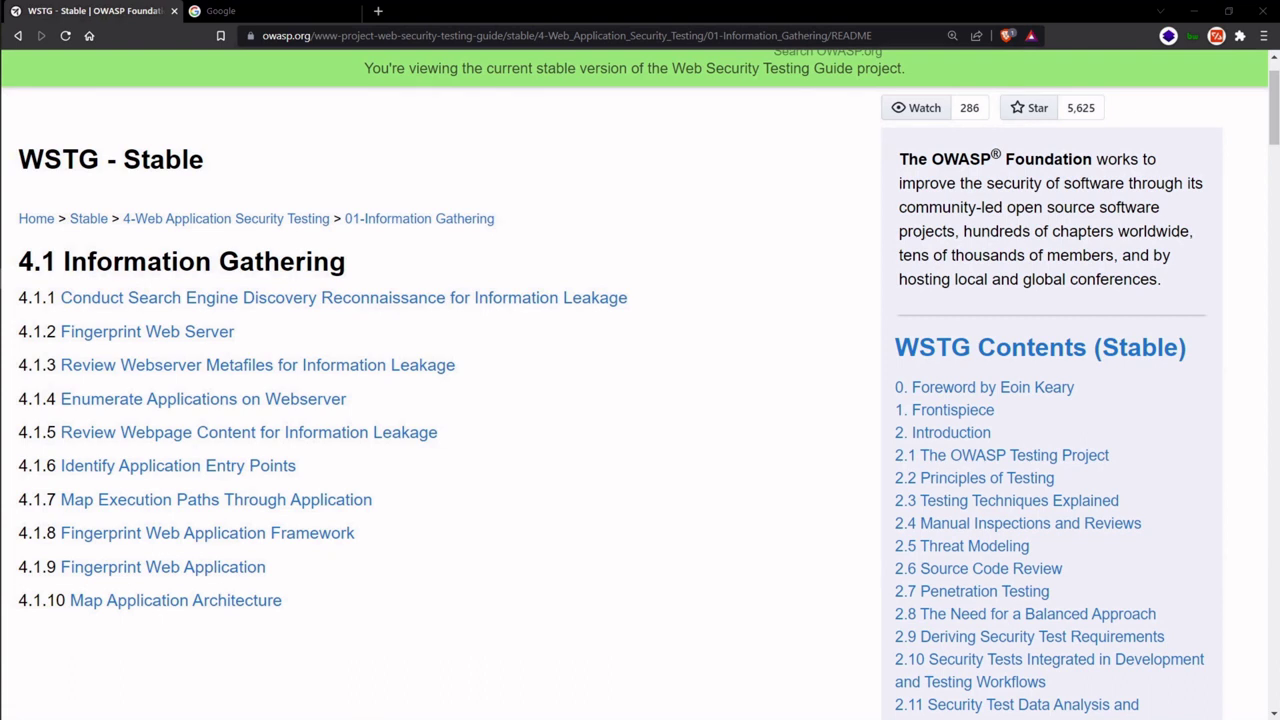
# - Open the WSTG-INFO-01 article 'Conduct Search Engine Discovery Reconnaissance for Information Leakage'
pyautogui.click(354, 301)
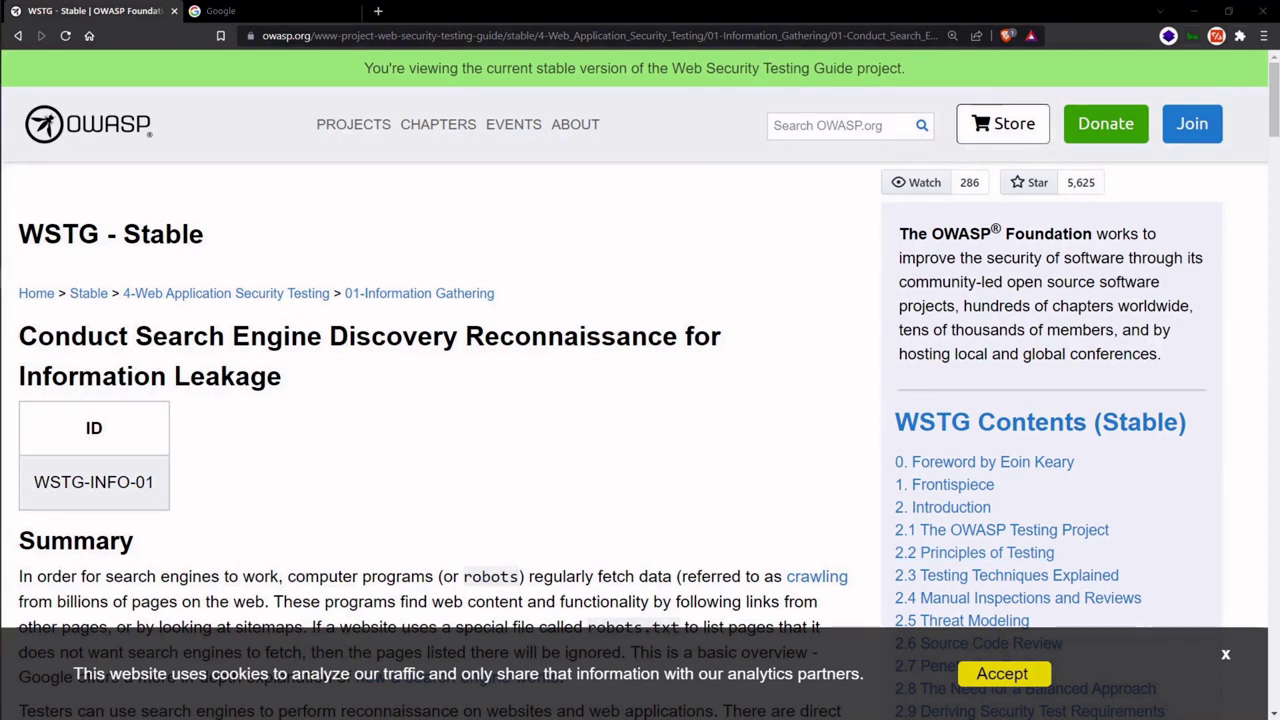
# - On the Google tab, search site:example.com to list the indexed Example Domain page
pyautogui.click(221, 11)
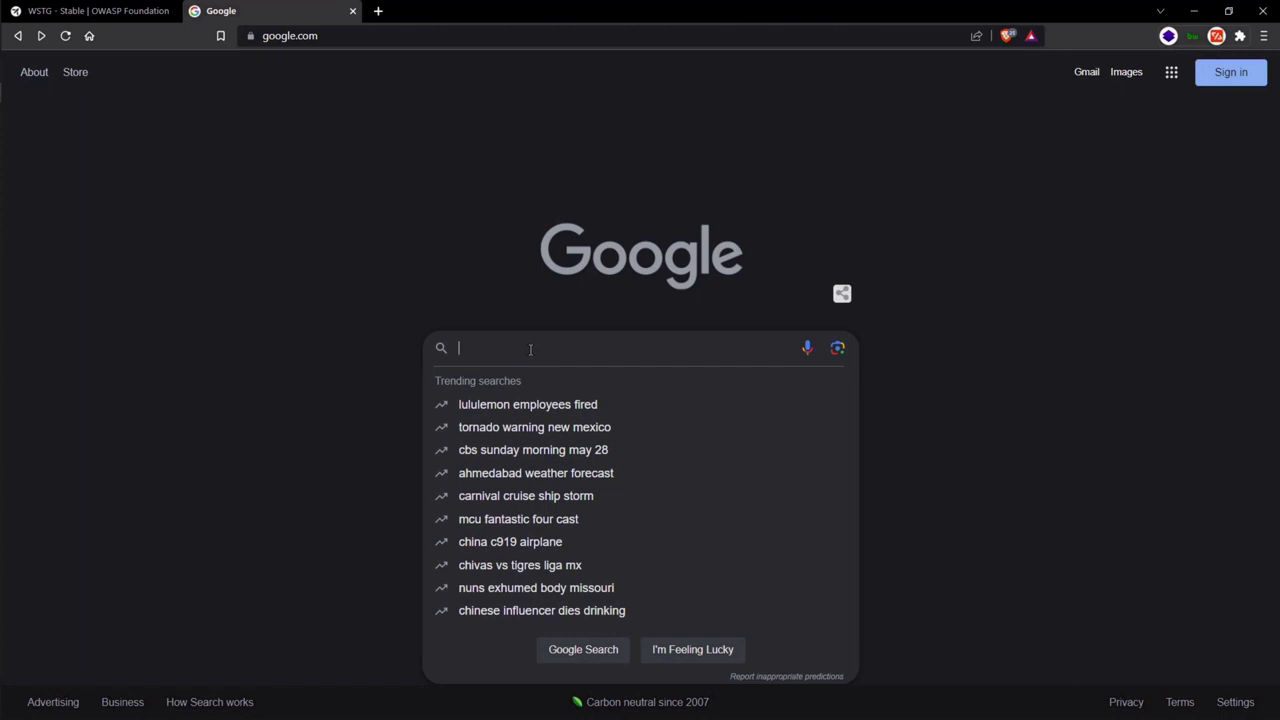
pyautogui.write('site:e')
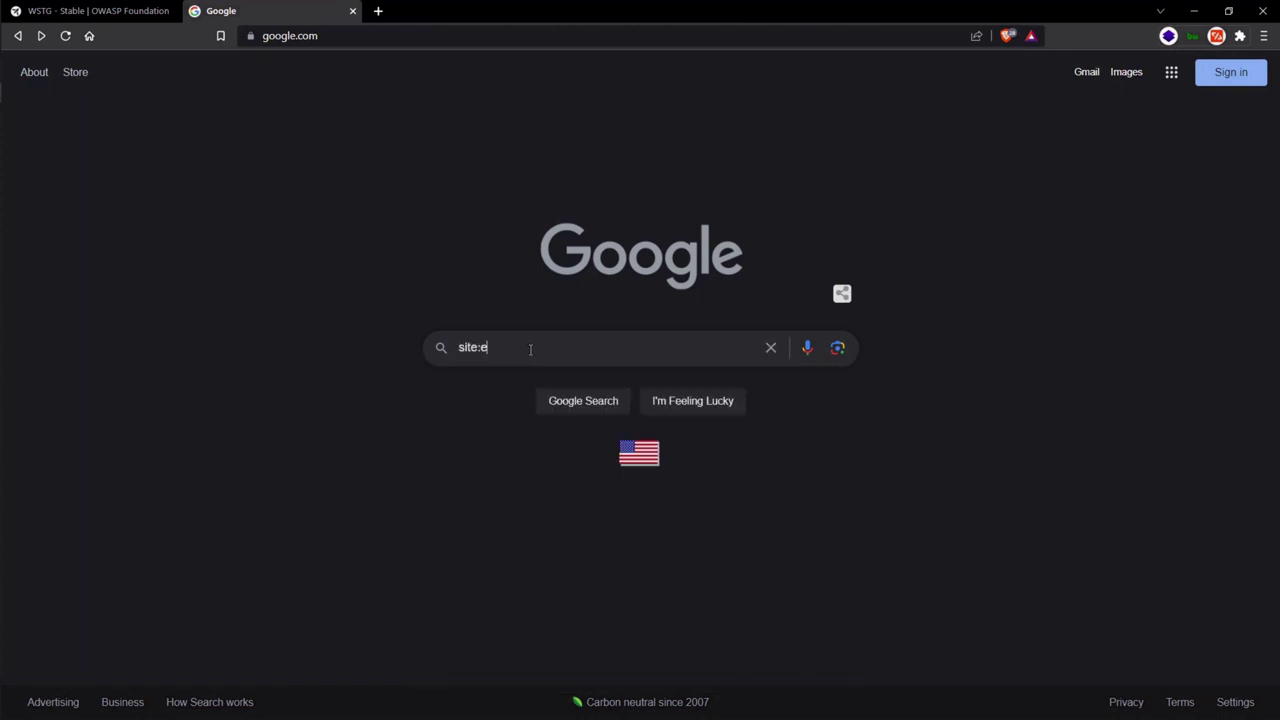
pyautogui.write('xample.com')
pyautogui.click(587, 410)
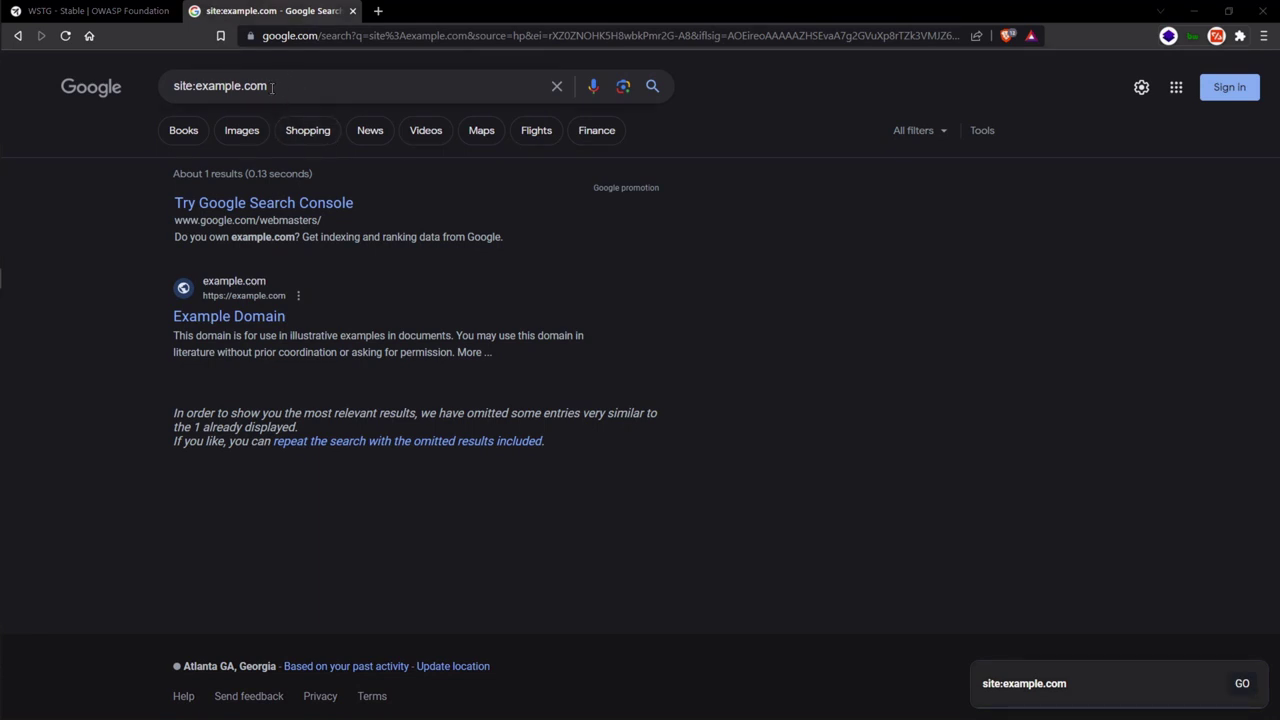
pyautogui.moveTo(271, 88); pyautogui.dragTo(197, 86)
pyautogui.click(336, 87)
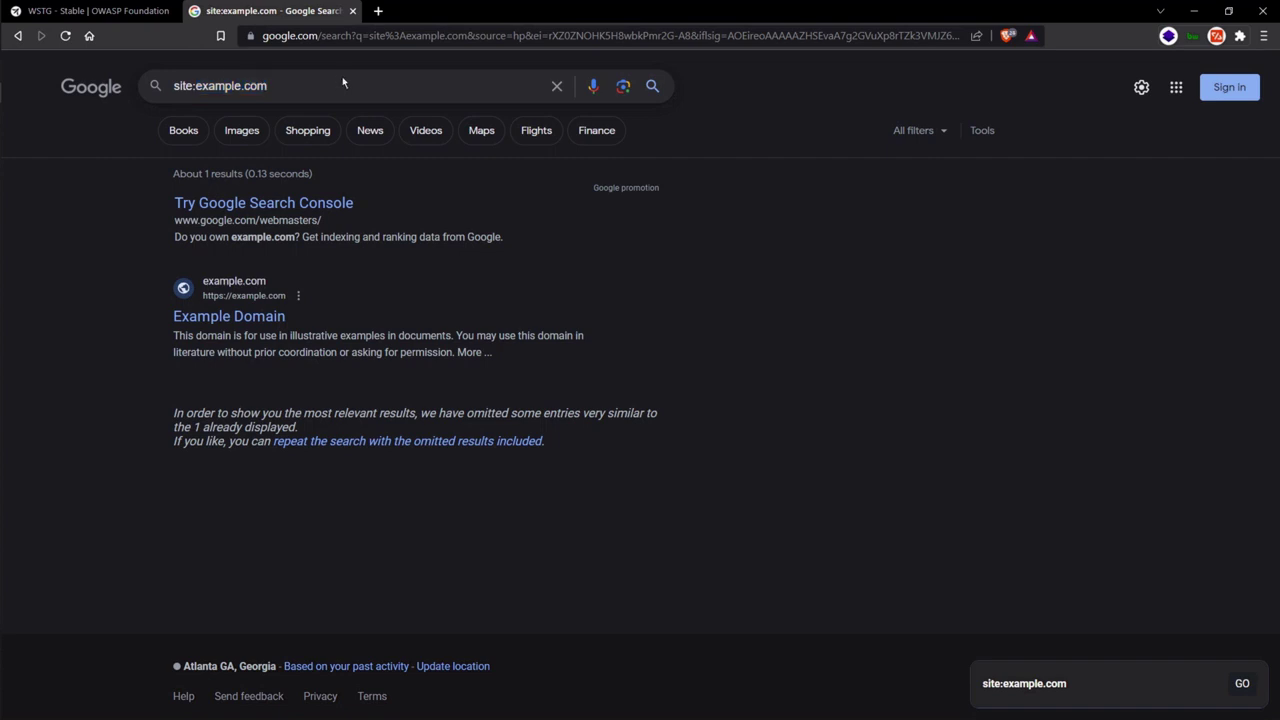
# - Add filetype:pdf to the site:example.com query and rerun it, which finds no documents
pyautogui.write('filetype:pdf')
pyautogui.press('Return')
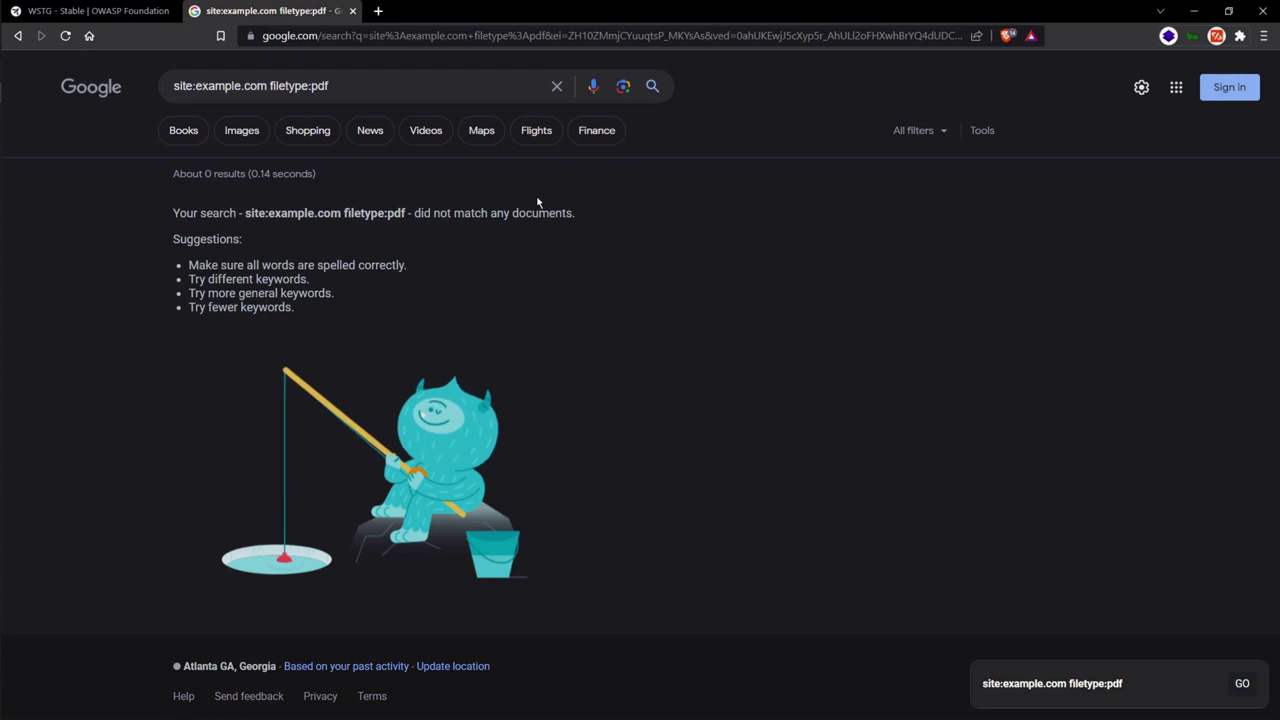
pyautogui.click(394, 86)
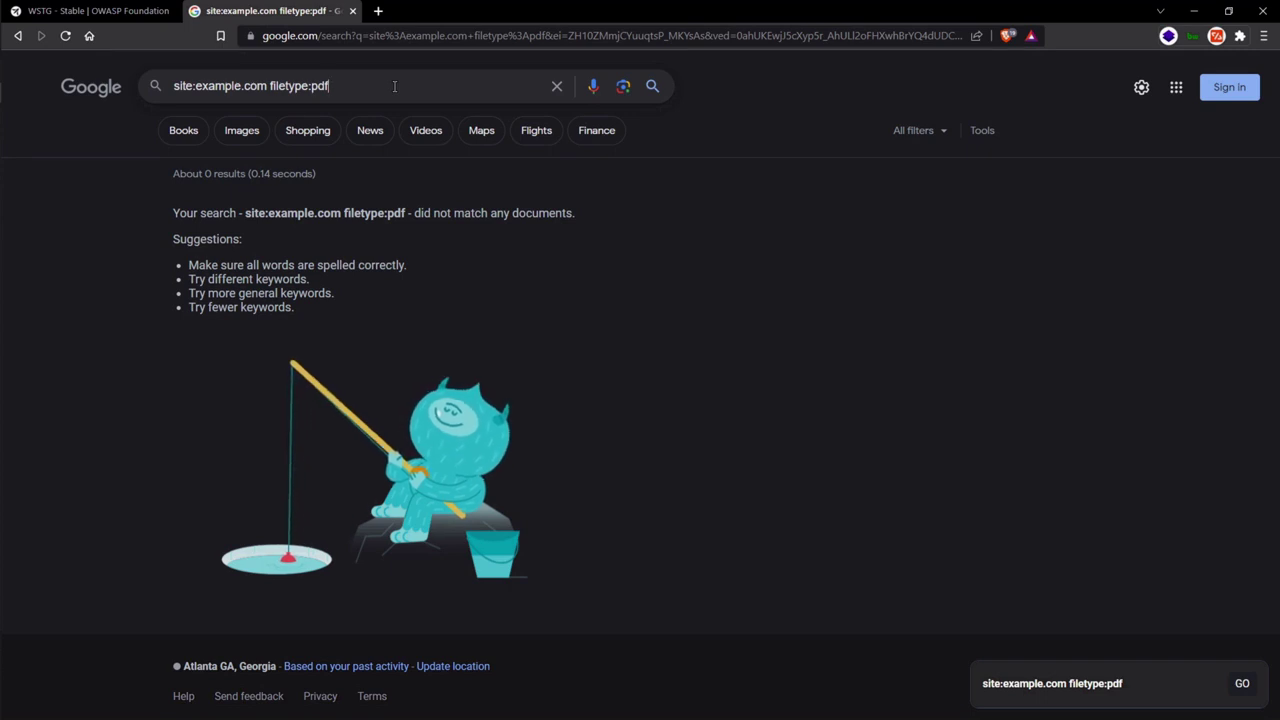
pyautogui.press('Return')
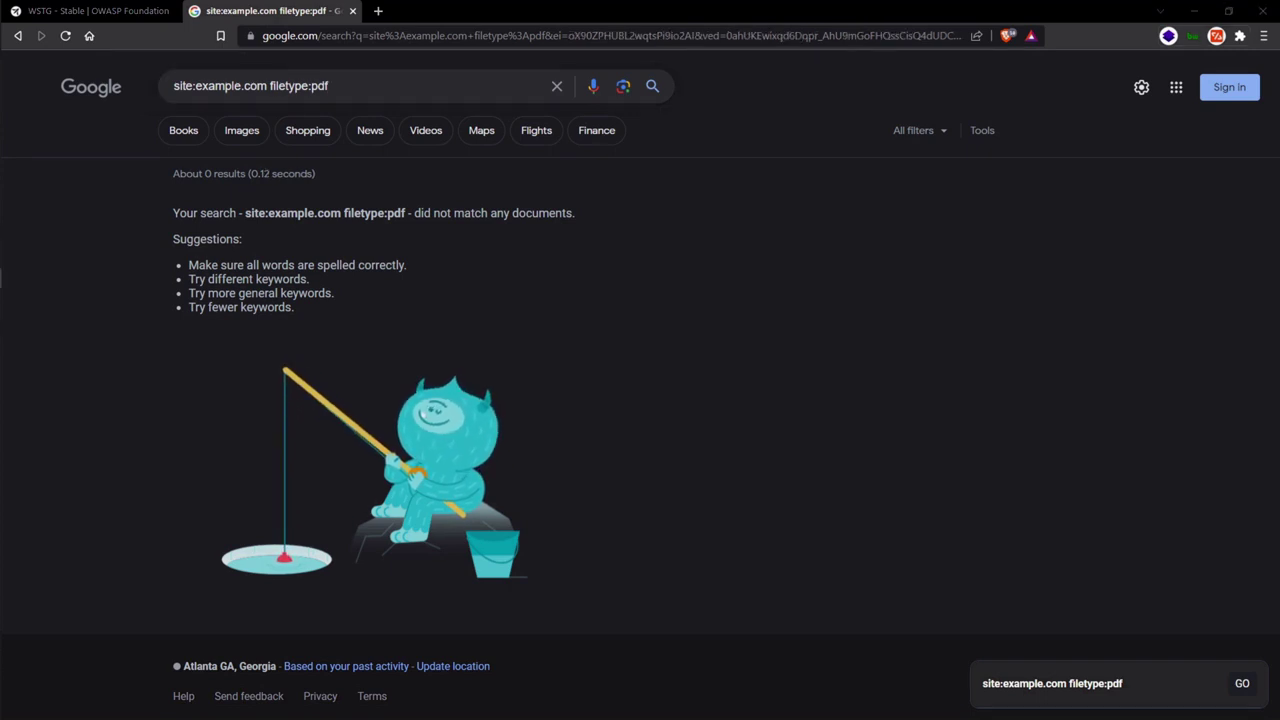
# - Replace filetype:pdf with inurl:admin and search site:example.com inurl:admin, which finds nothing
pyautogui.moveTo(329, 86); pyautogui.dragTo(268, 86)
pyautogui.write('inurl')
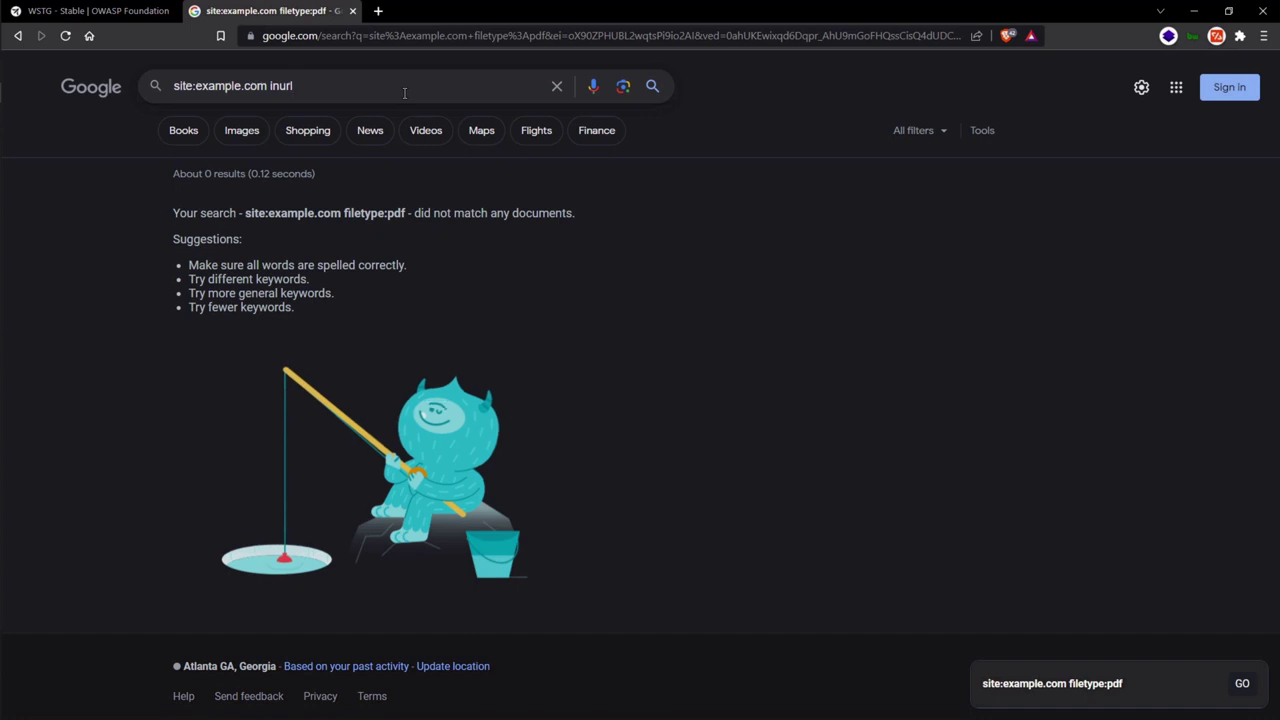
pyautogui.write(':admin')
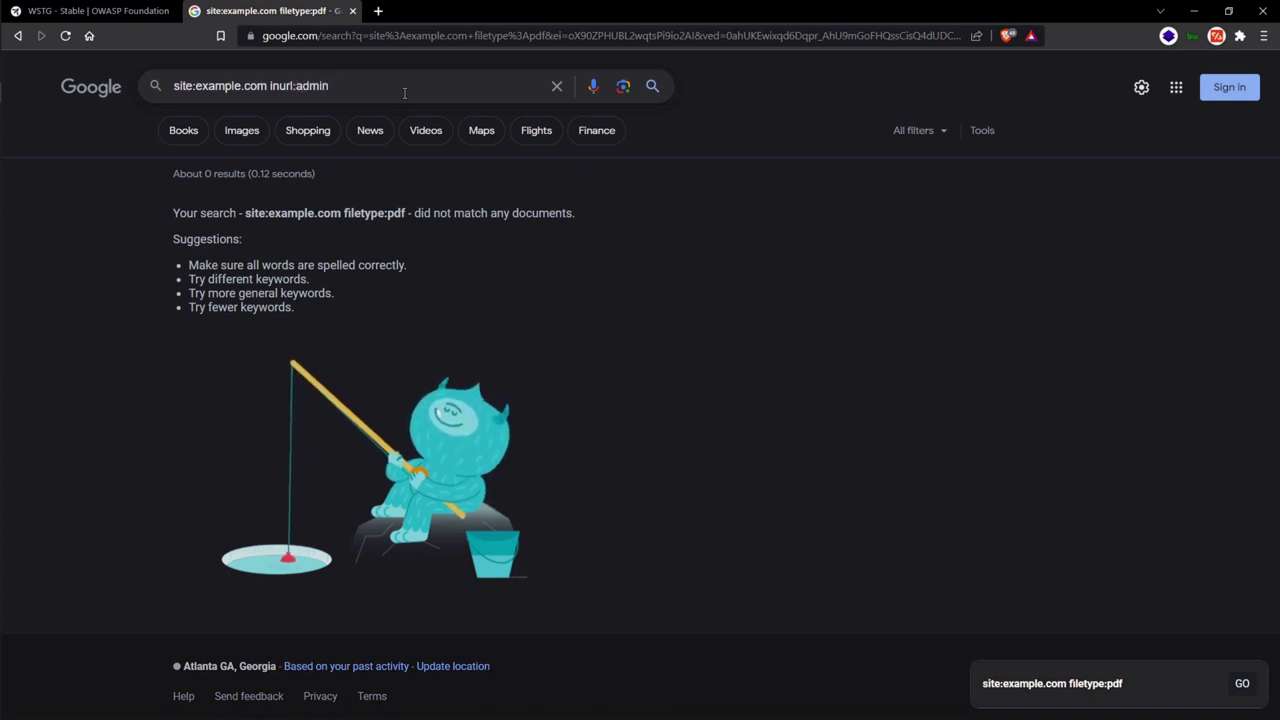
pyautogui.press('Return')
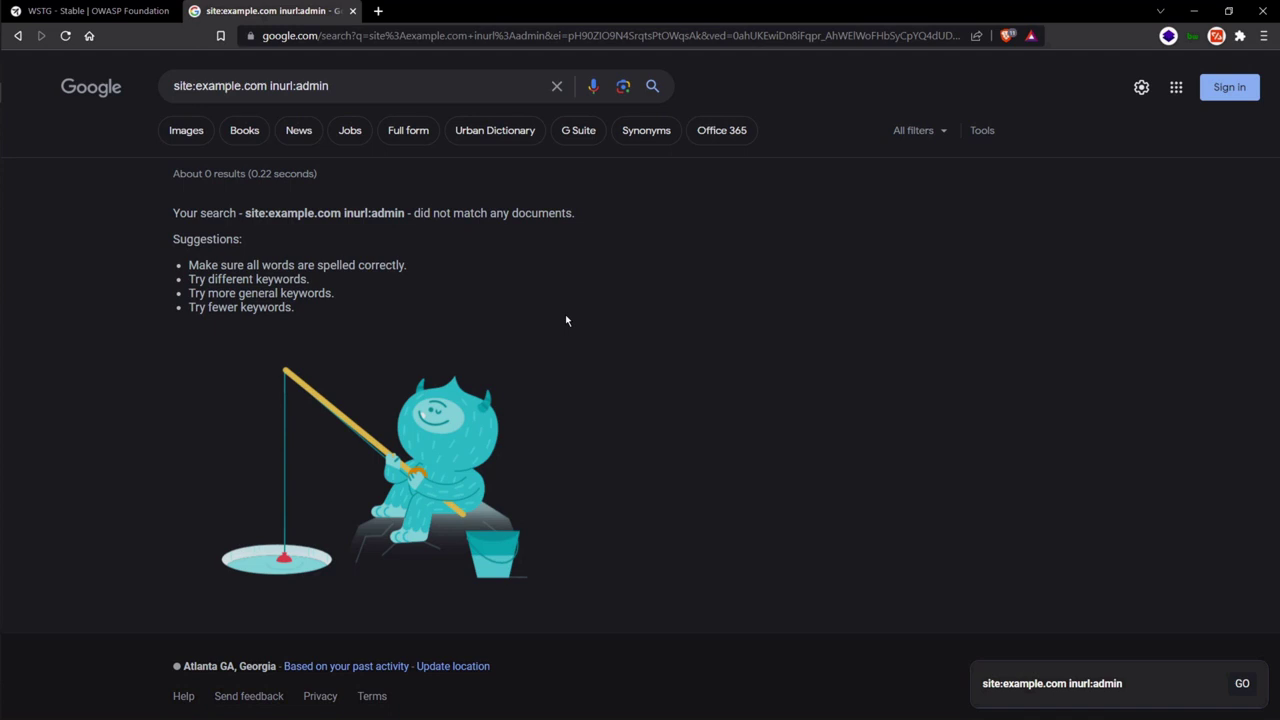
pyautogui.moveTo(330, 86); pyautogui.dragTo(297, 86)
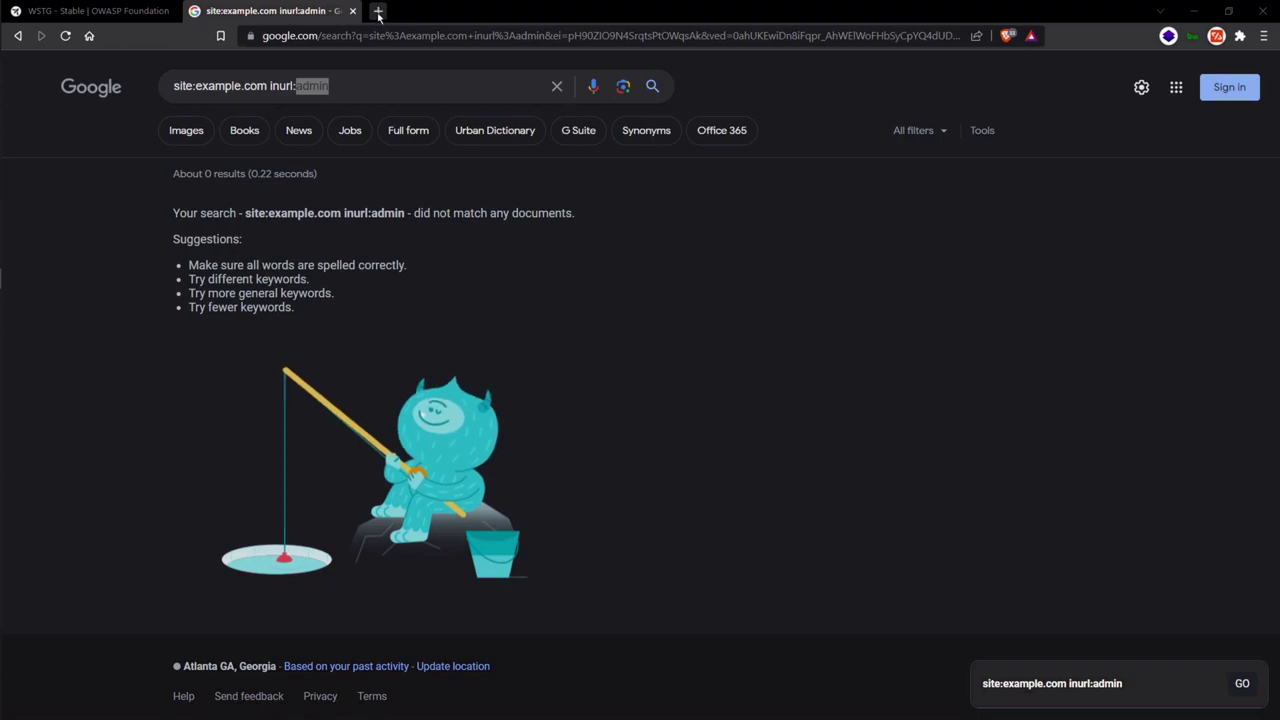
# - Open bing.com in a new tab and run a site:example search for the domain
pyautogui.click(379, 12)
pyautogui.write('bing.com')
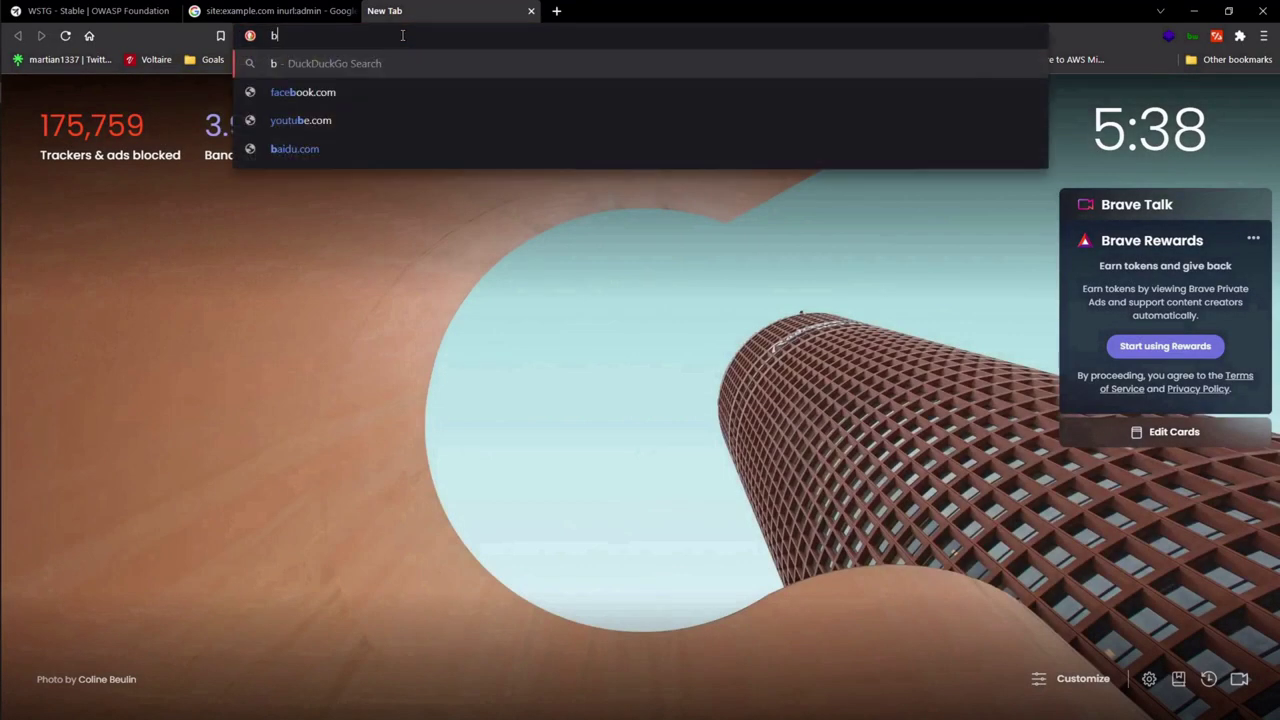
pyautogui.press('Return')
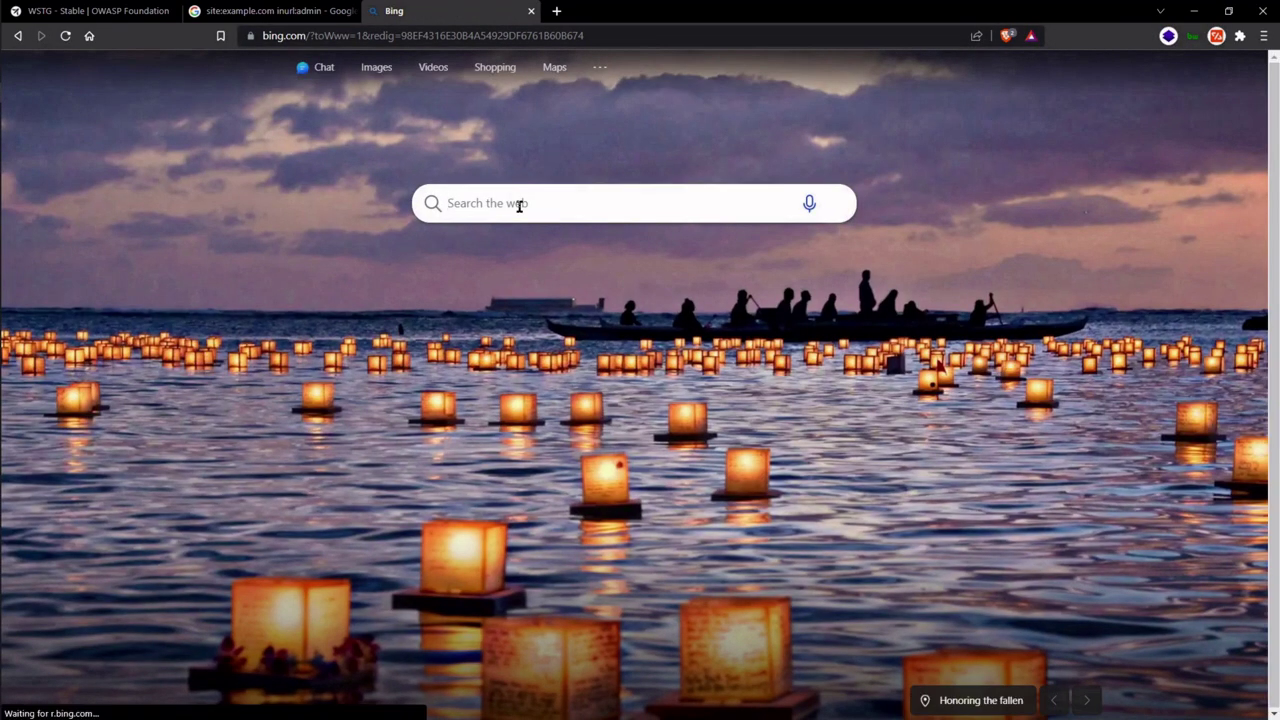
pyautogui.write('s')
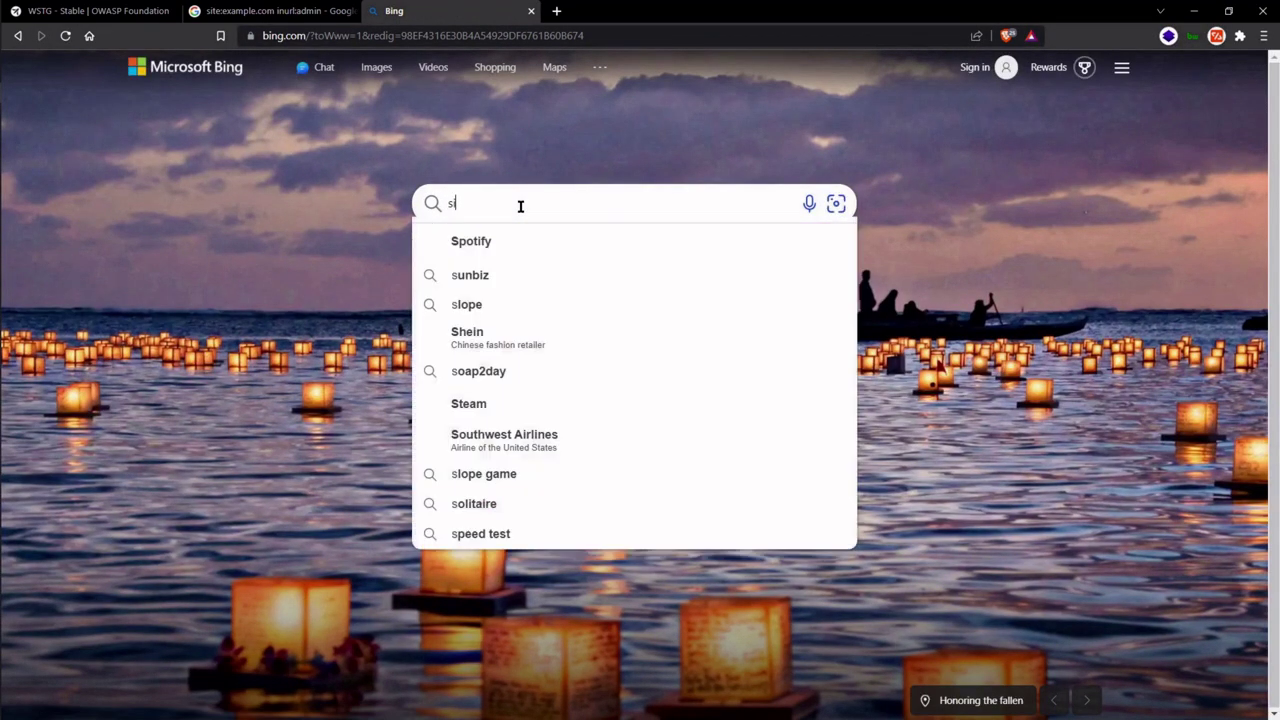
pyautogui.write('ite:example')
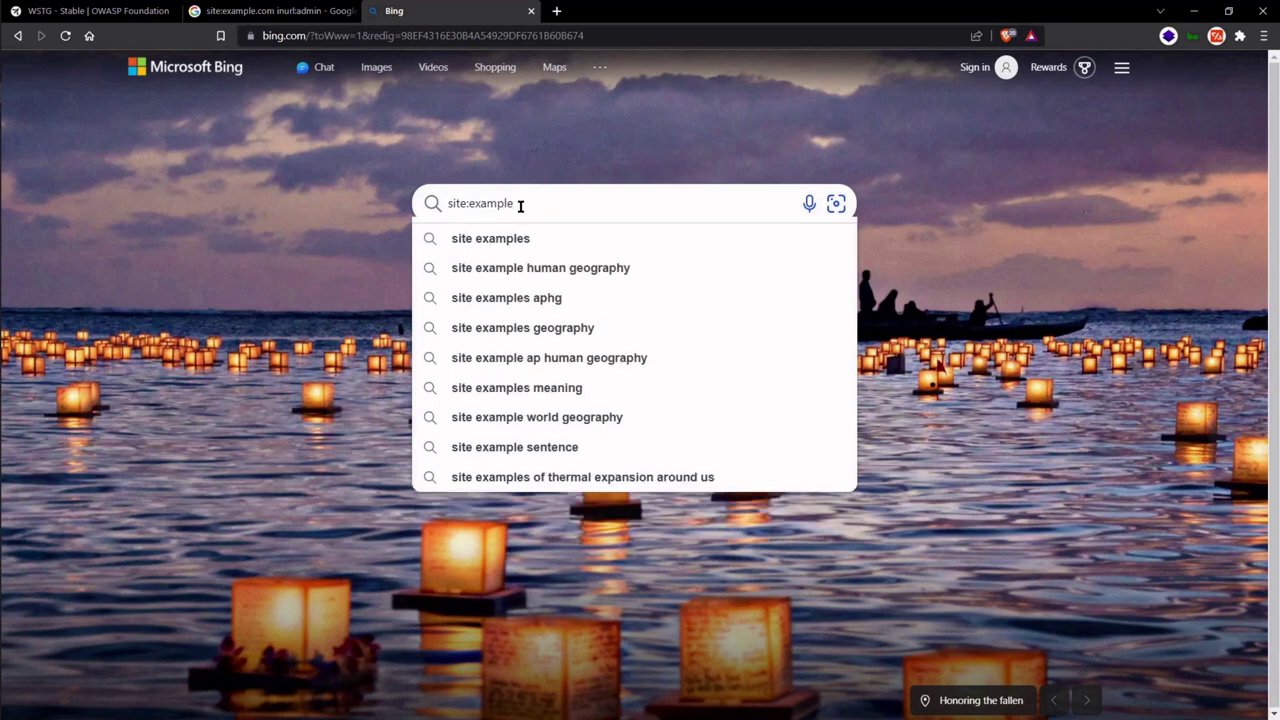
pyautogui.press('Return')
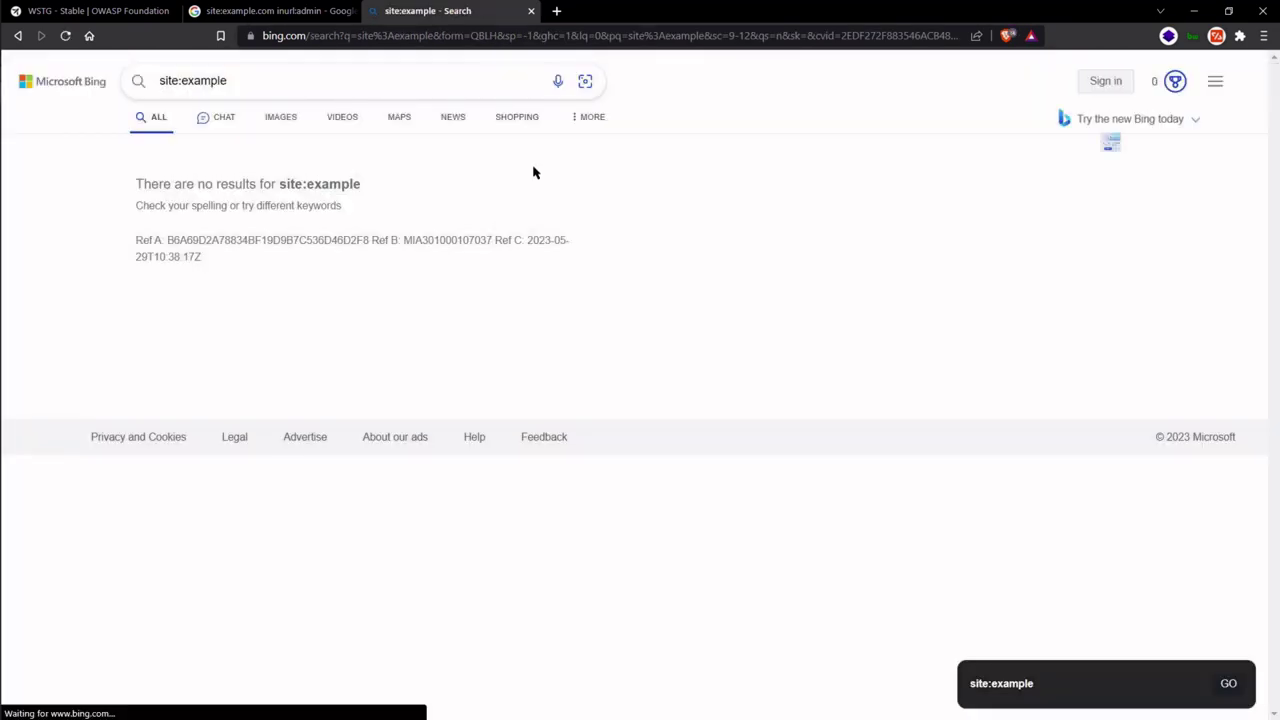
pyautogui.click(257, 80)
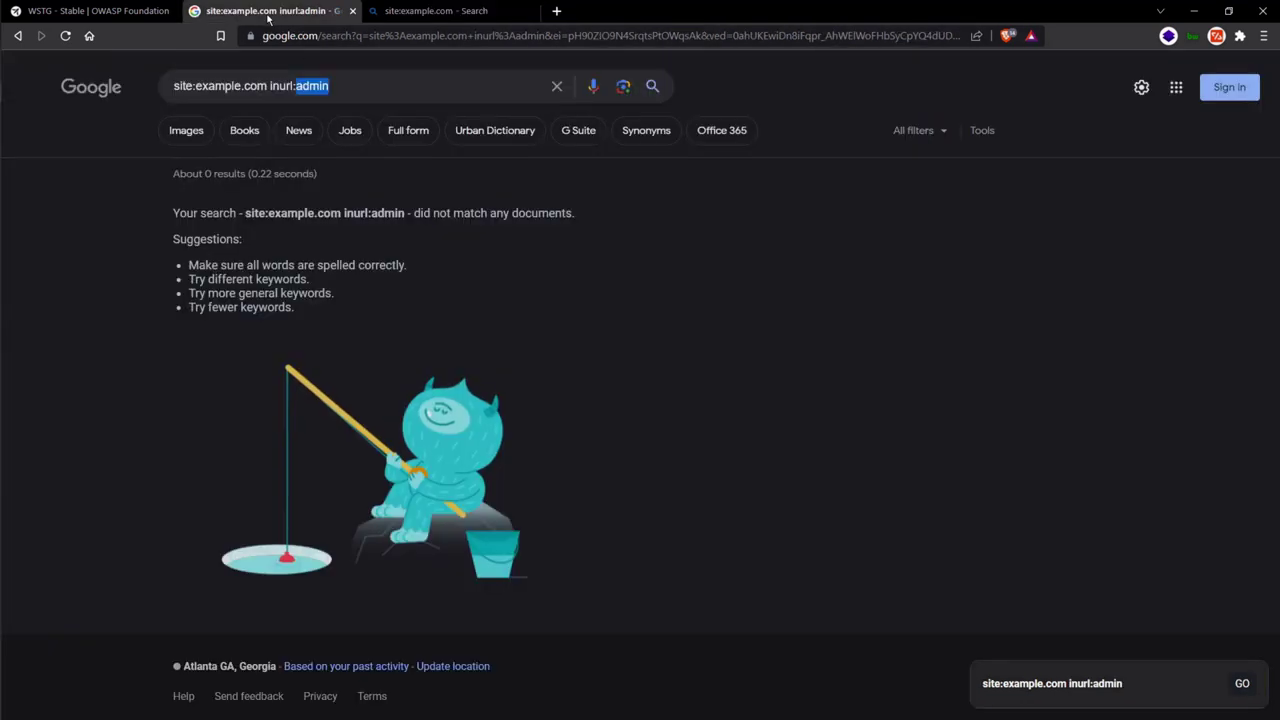
# - Strip inurl:admin from the Google query and rerun plain site:example.com, giving about 1 result
pyautogui.click(270, 11)
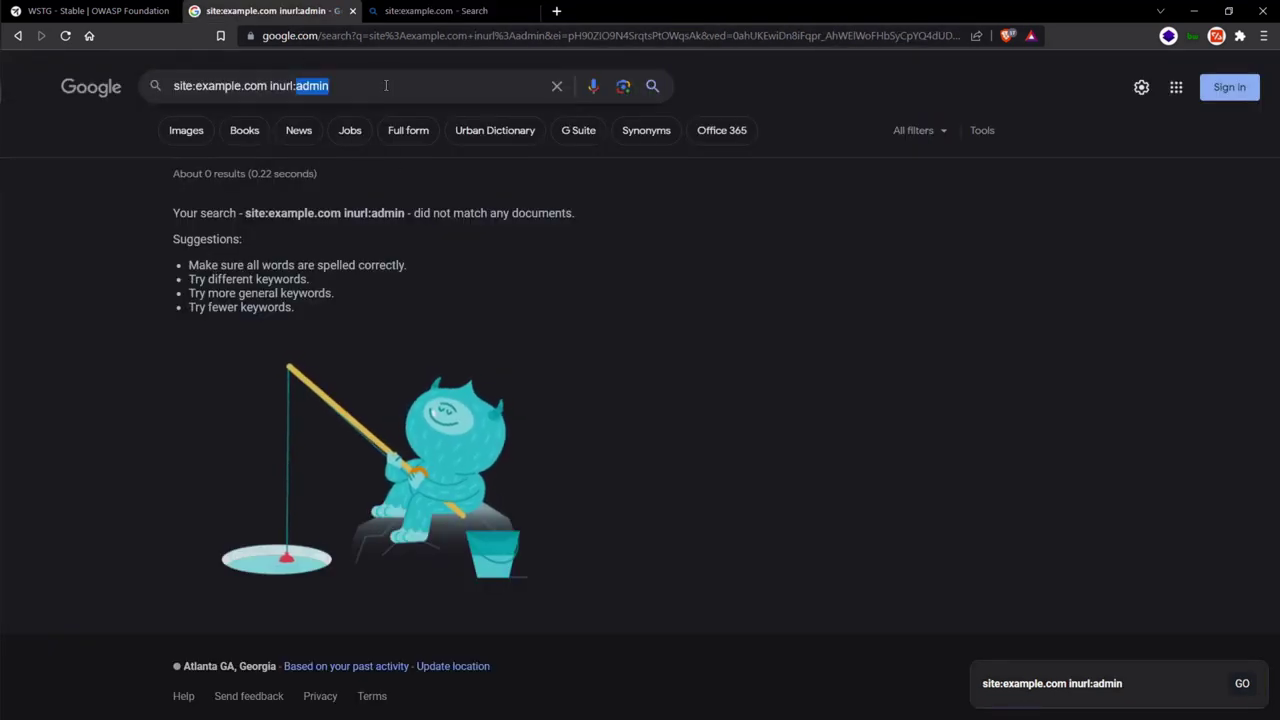
pyautogui.moveTo(385, 85); pyautogui.dragTo(287, 87)
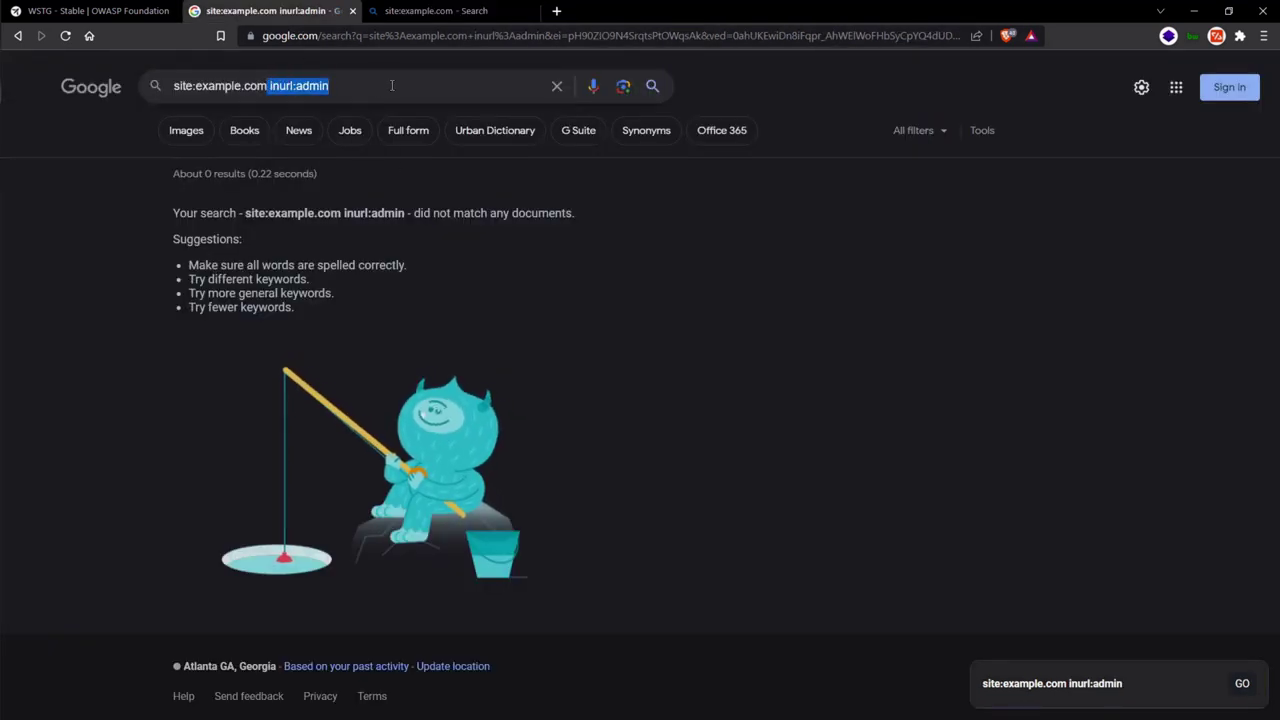
pyautogui.press('BackSpace')
pyautogui.press('Return')
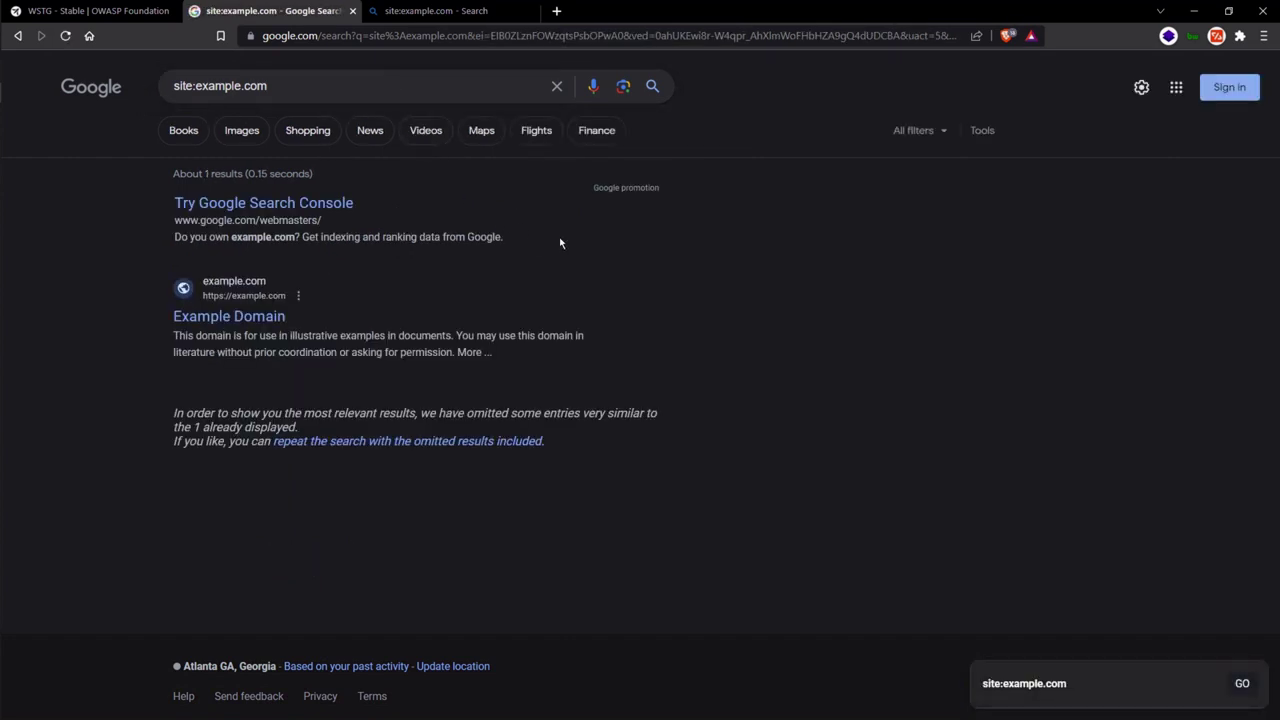
# - Compare Bing's roughly 19 site:example.com results against Google's single result
pyautogui.click(452, 10)
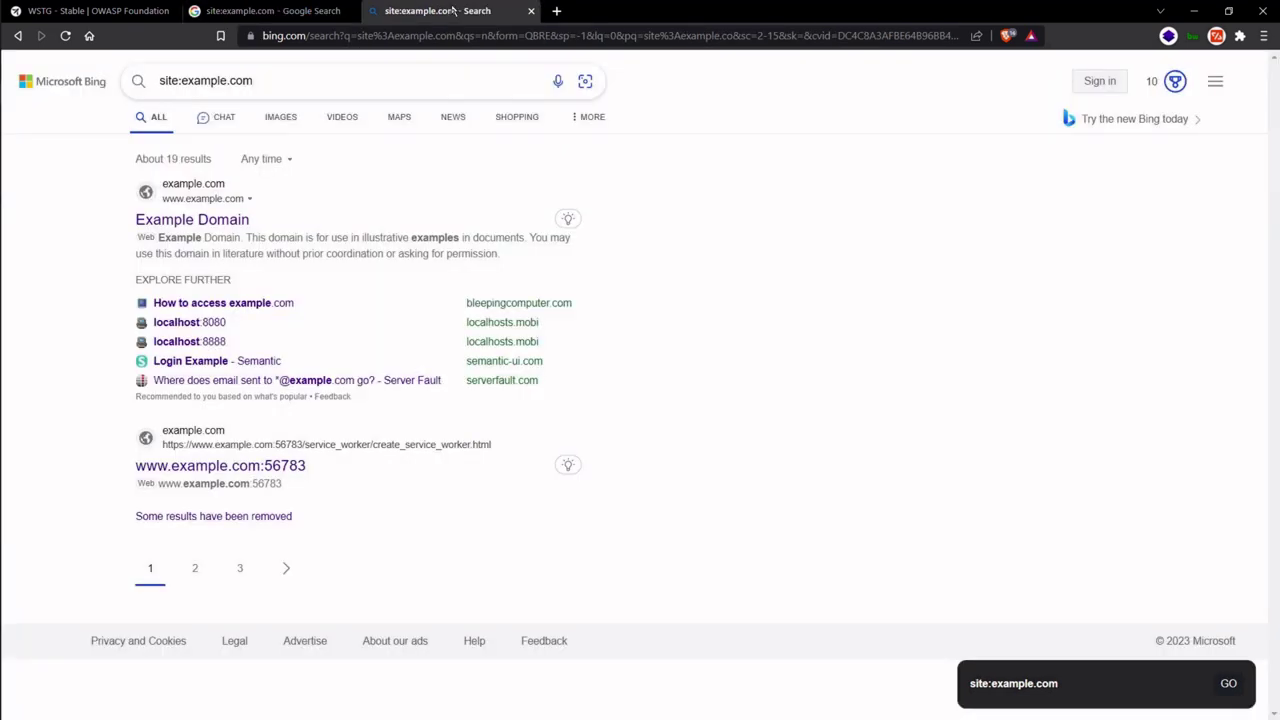
pyautogui.hotkey('ctrl', 'shift', 'Tab')
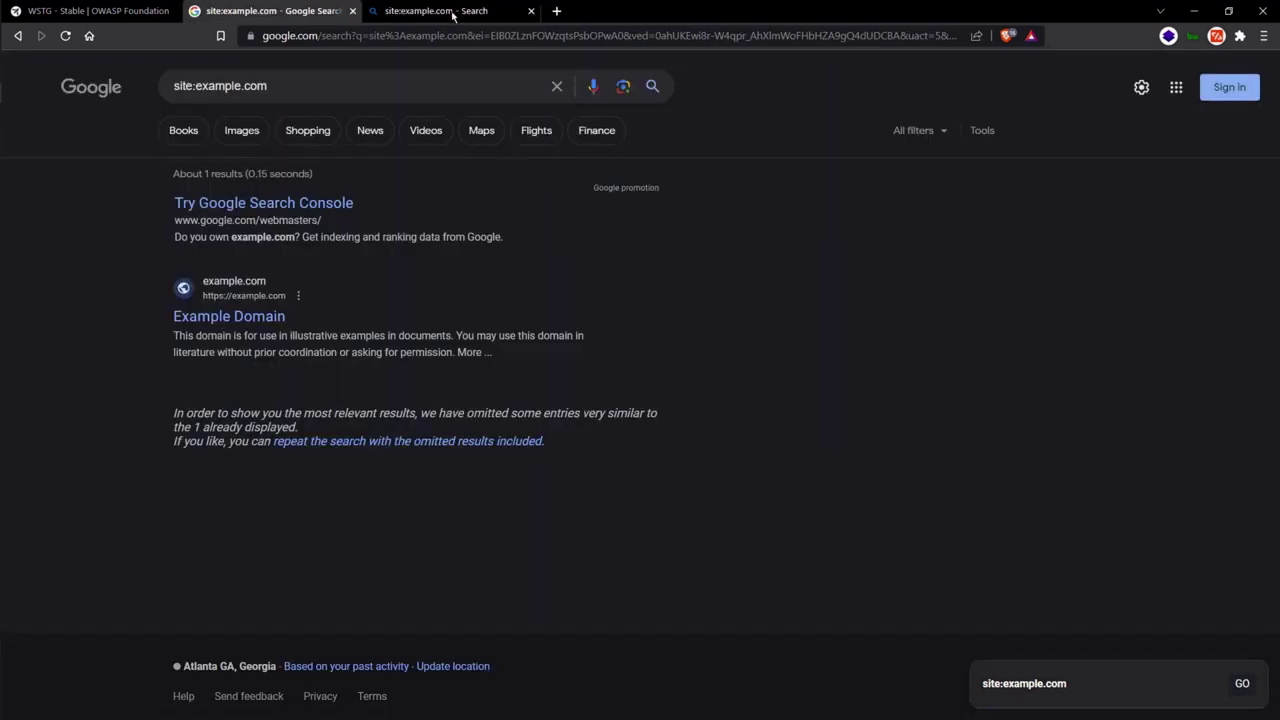
pyautogui.click(452, 12)
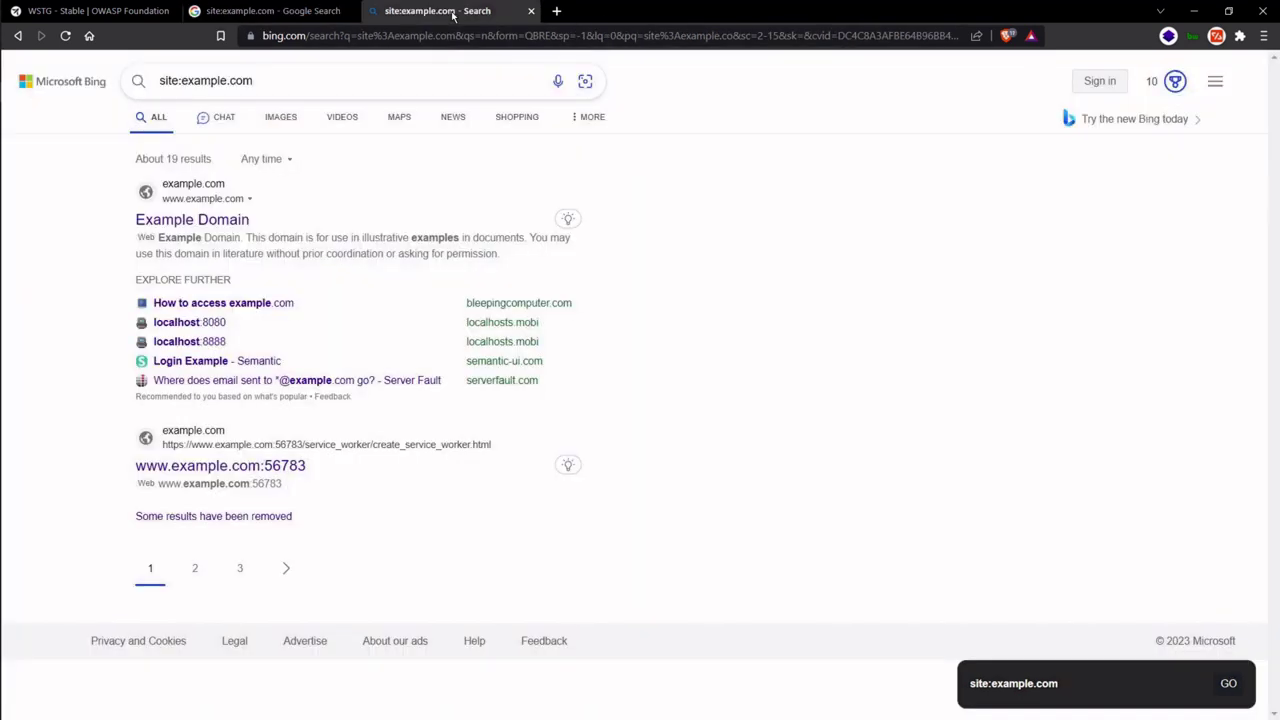
# - Change the Bing query to ip:example.com and run it, which returns no results
pyautogui.doubleClick(174, 82)
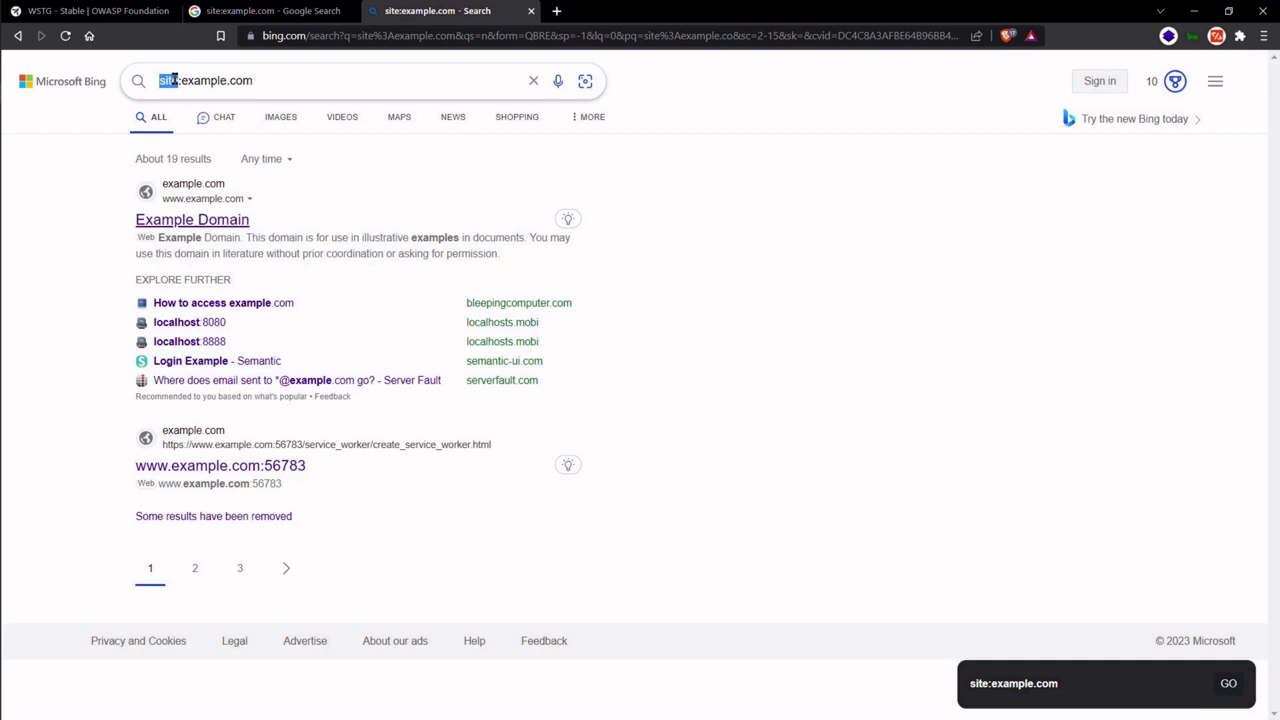
pyautogui.write('ip')
pyautogui.press('Return')
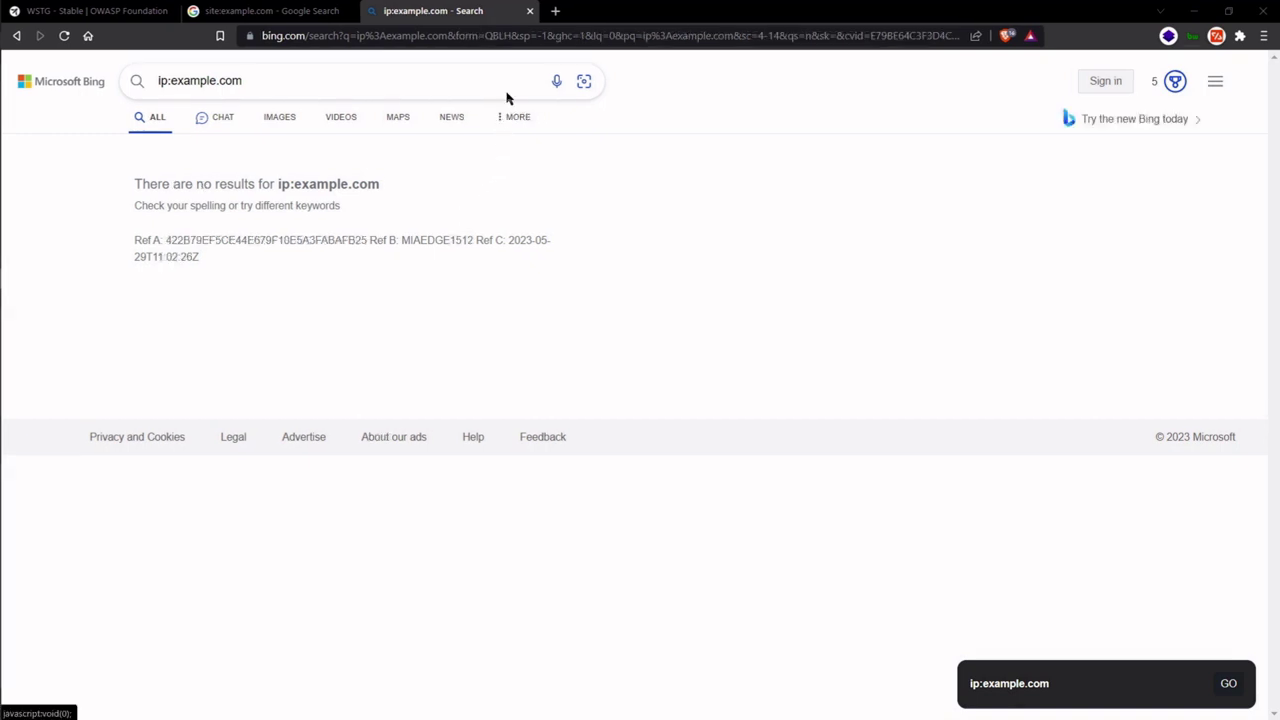
# - Close the Bing and Google tabs and scroll the article to the Shodan entry under Search Engines
pyautogui.click(530, 11)
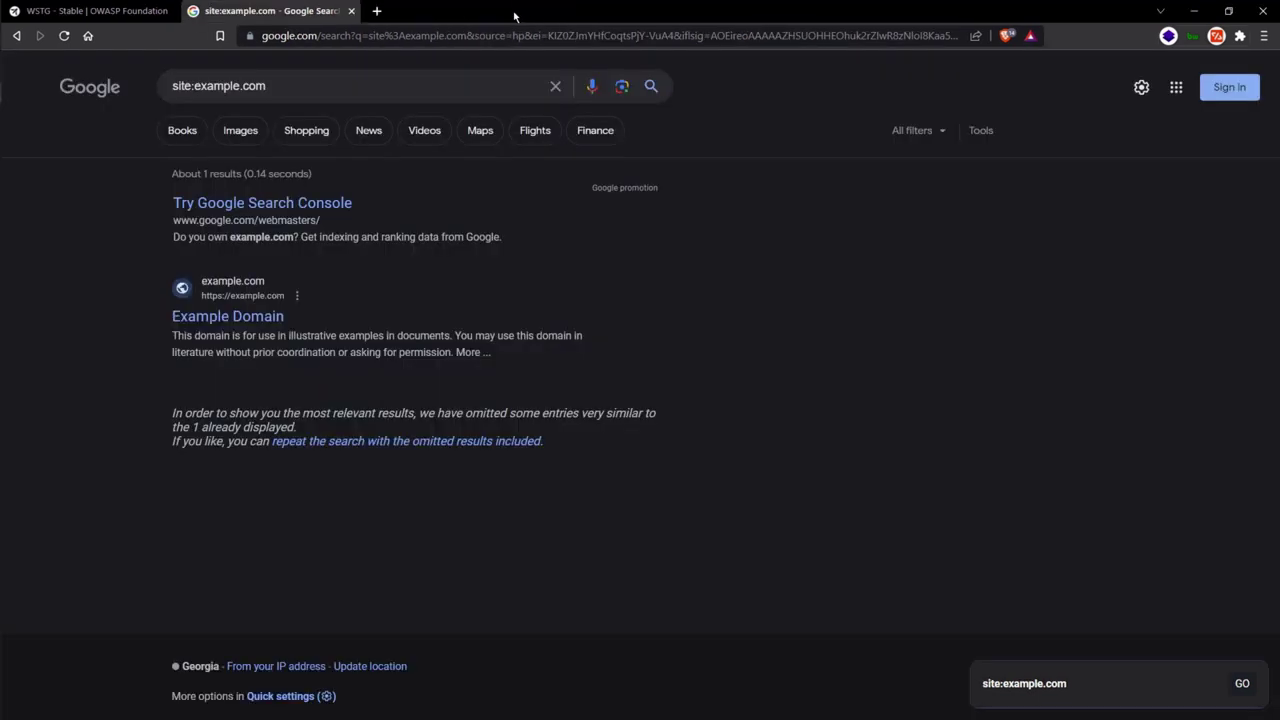
pyautogui.click(351, 11)
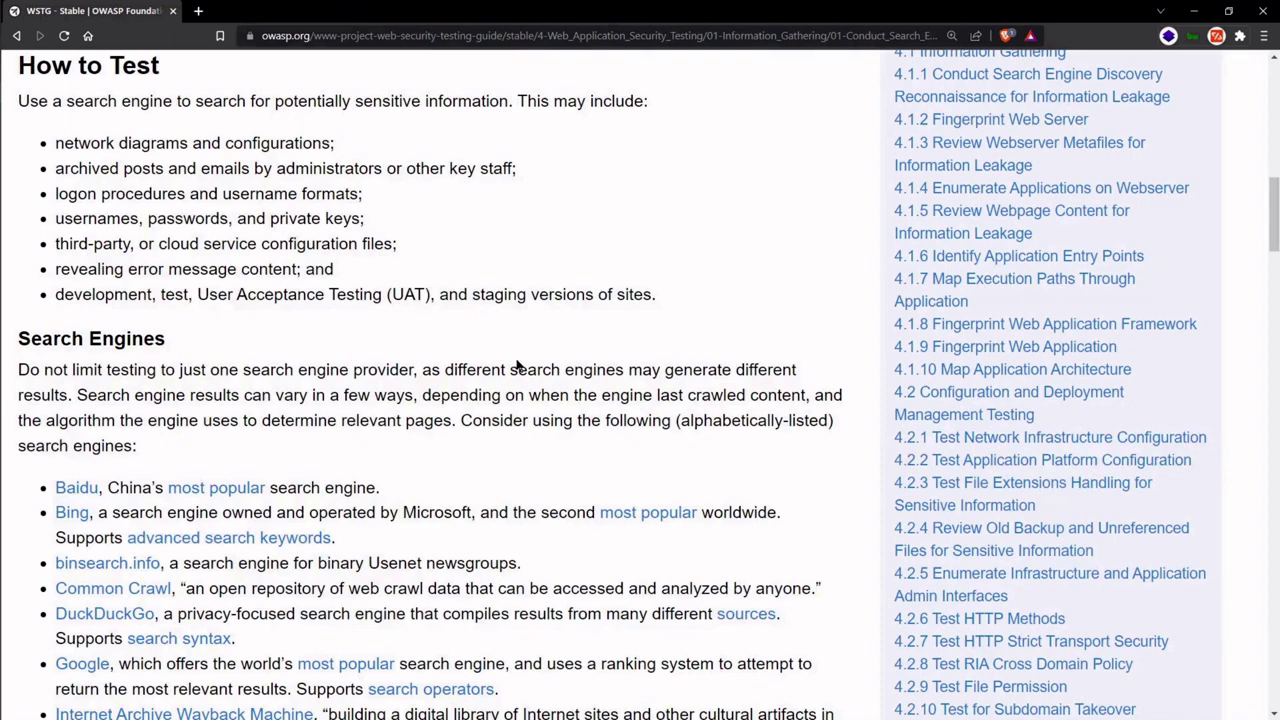
pyautogui.scroll(2, 519, 365)
pyautogui.scroll(-2, 519, 365)
pyautogui.scroll(-3, 363, 443)
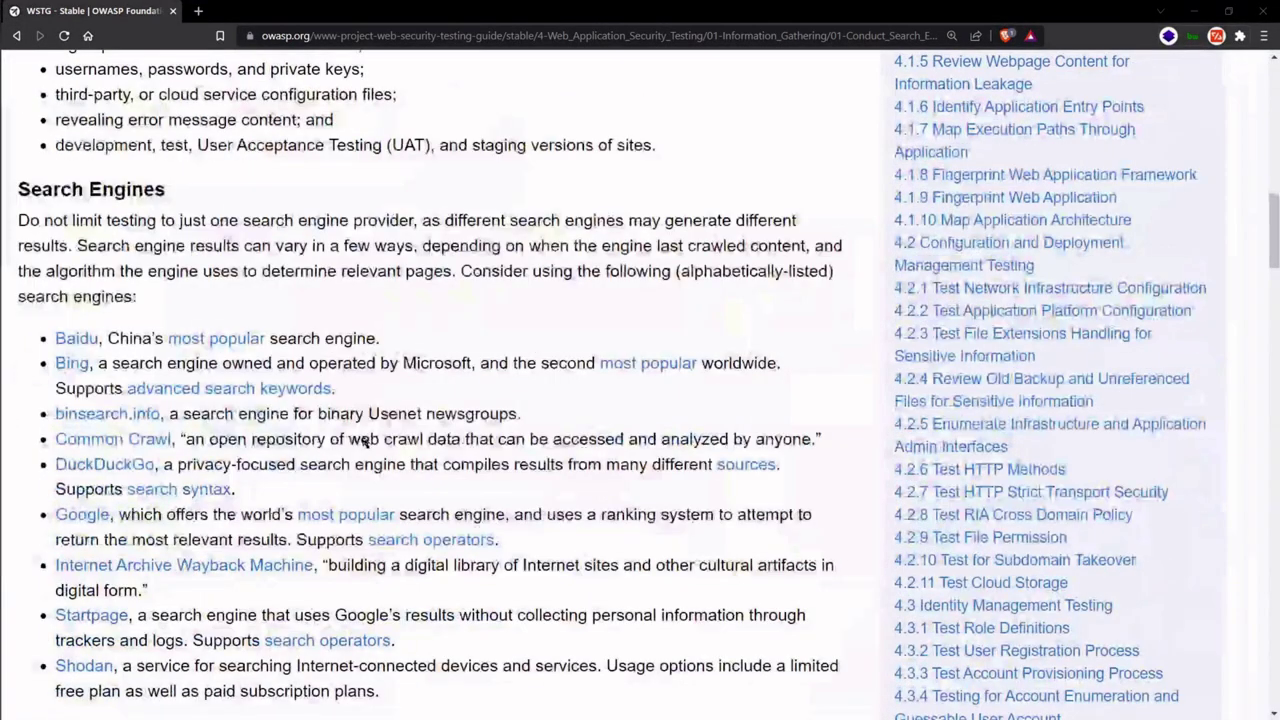
pyautogui.scroll(-2, 363, 443)
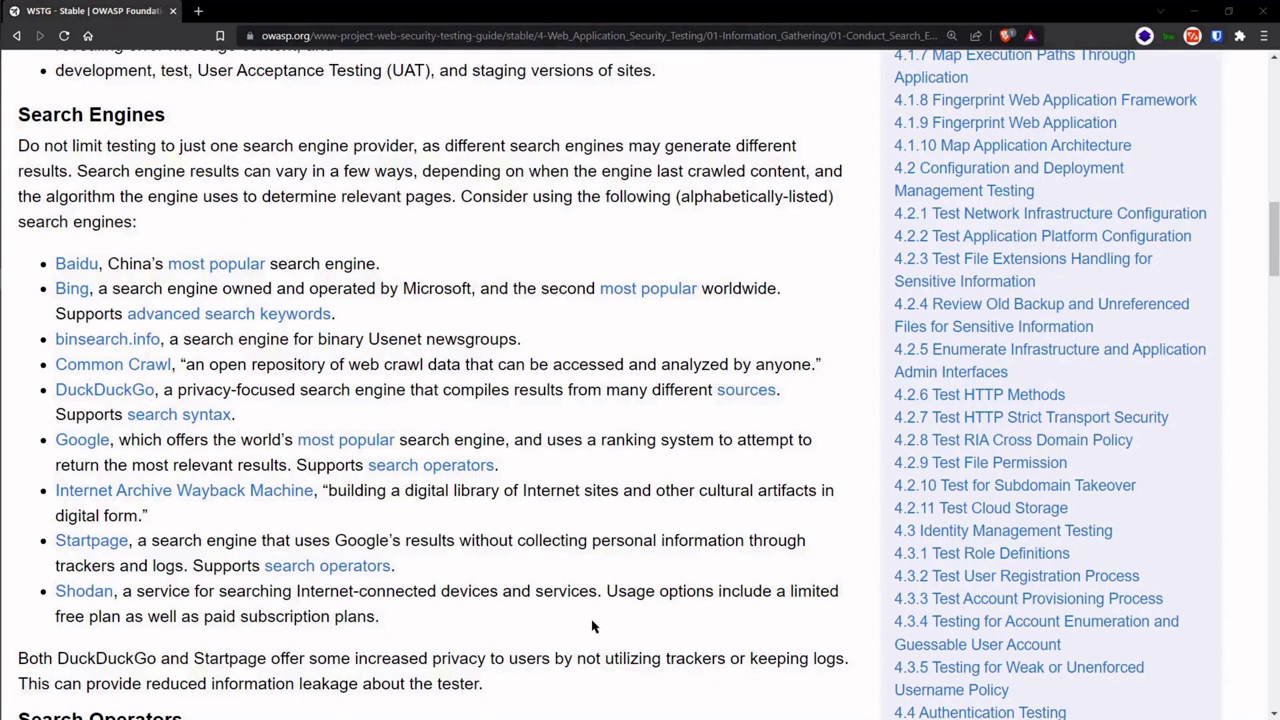
pyautogui.rightClick(97, 601)
# - Open Shodan in a new tab and enter the query hostname:example.com
pyautogui.click(165, 351)
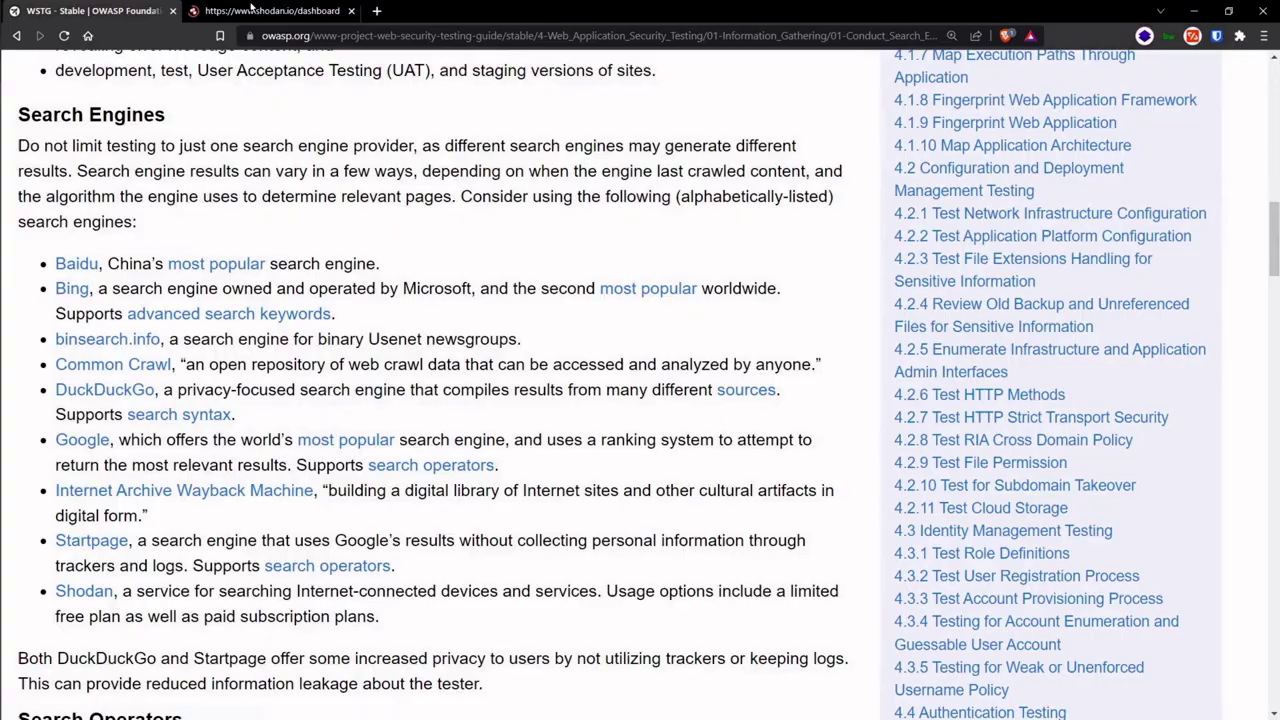
pyautogui.click(269, 14)
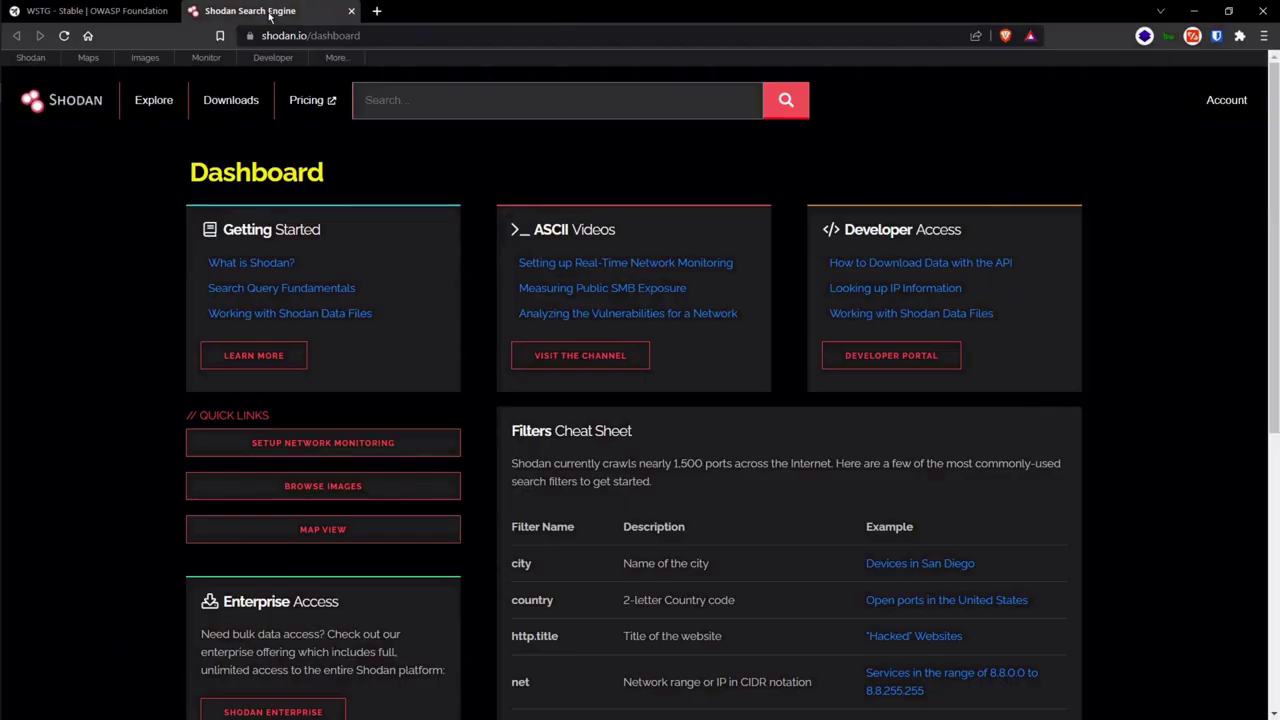
pyautogui.click(494, 111)
pyautogui.write('hosn')
pyautogui.press('BackSpace')
pyautogui.write('tname:example.com')
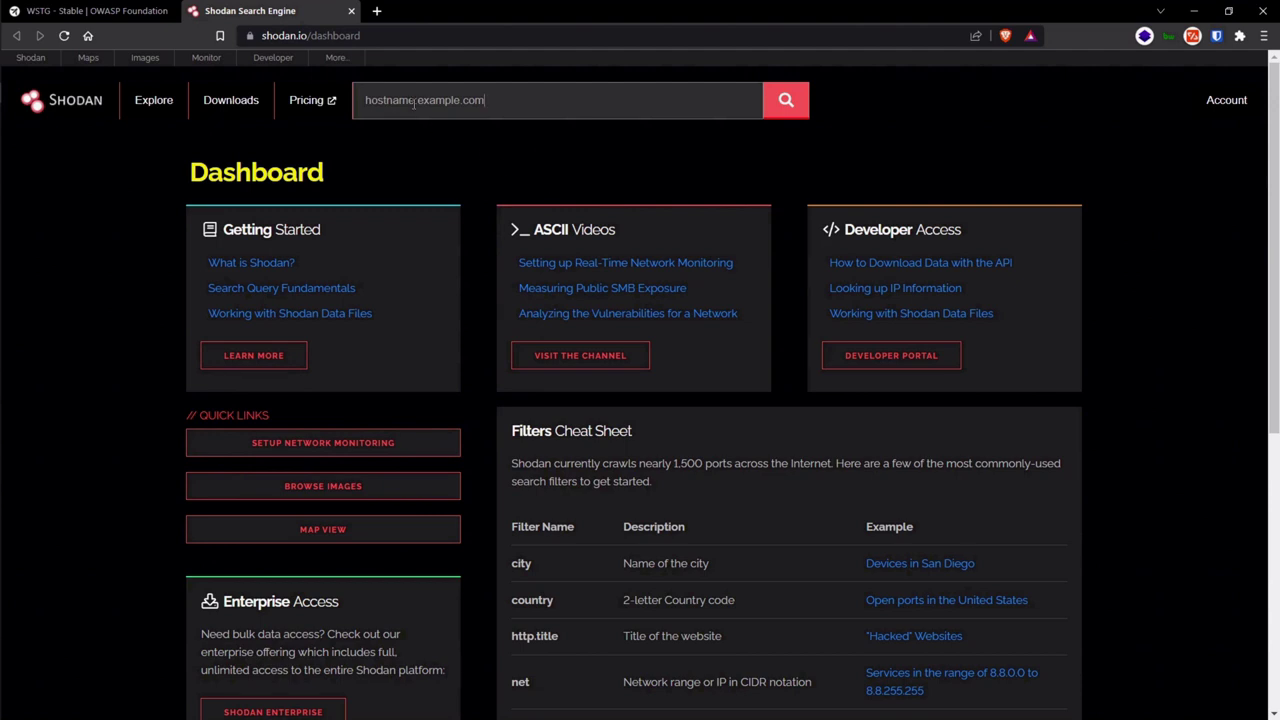
# - Run the hostname:example.com search, returning 140,145 results
pyautogui.moveTo(414, 100); pyautogui.dragTo(363, 100)
pyautogui.click(589, 100)
pyautogui.scroll(-3, 738, 515)
pyautogui.scroll(3, 738, 515)
pyautogui.click(788, 104)
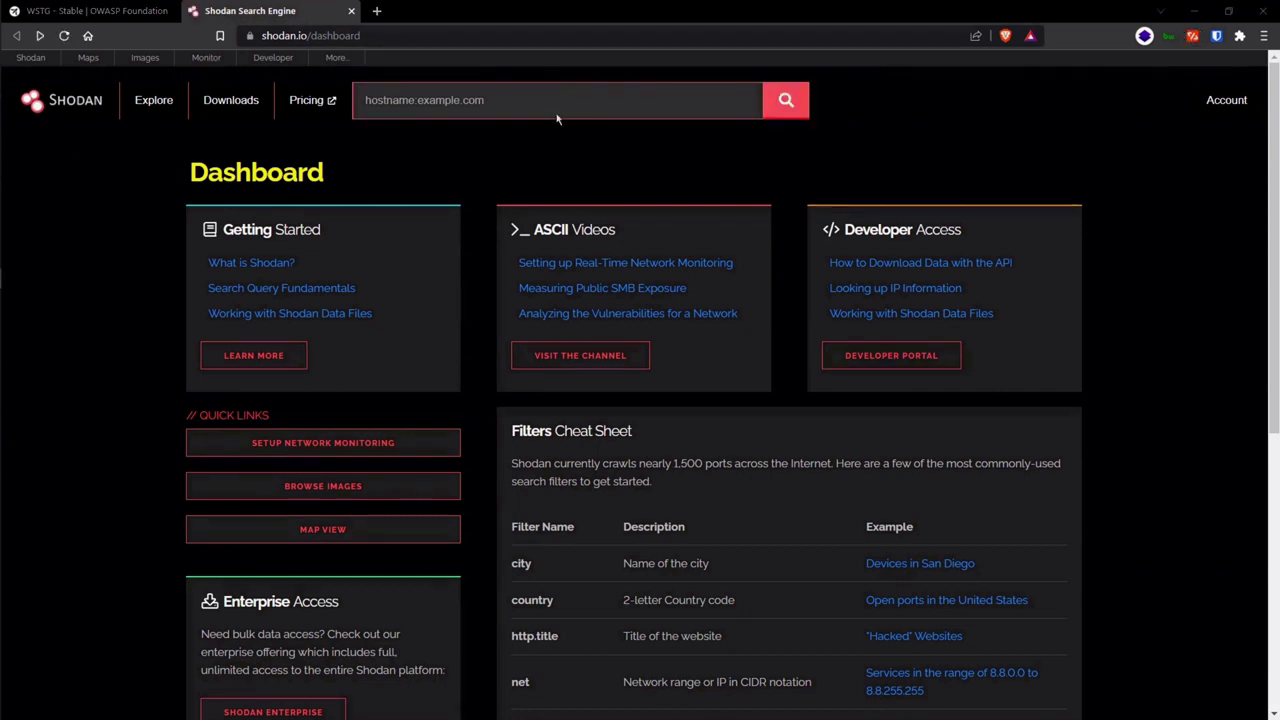
pyautogui.click(788, 104)
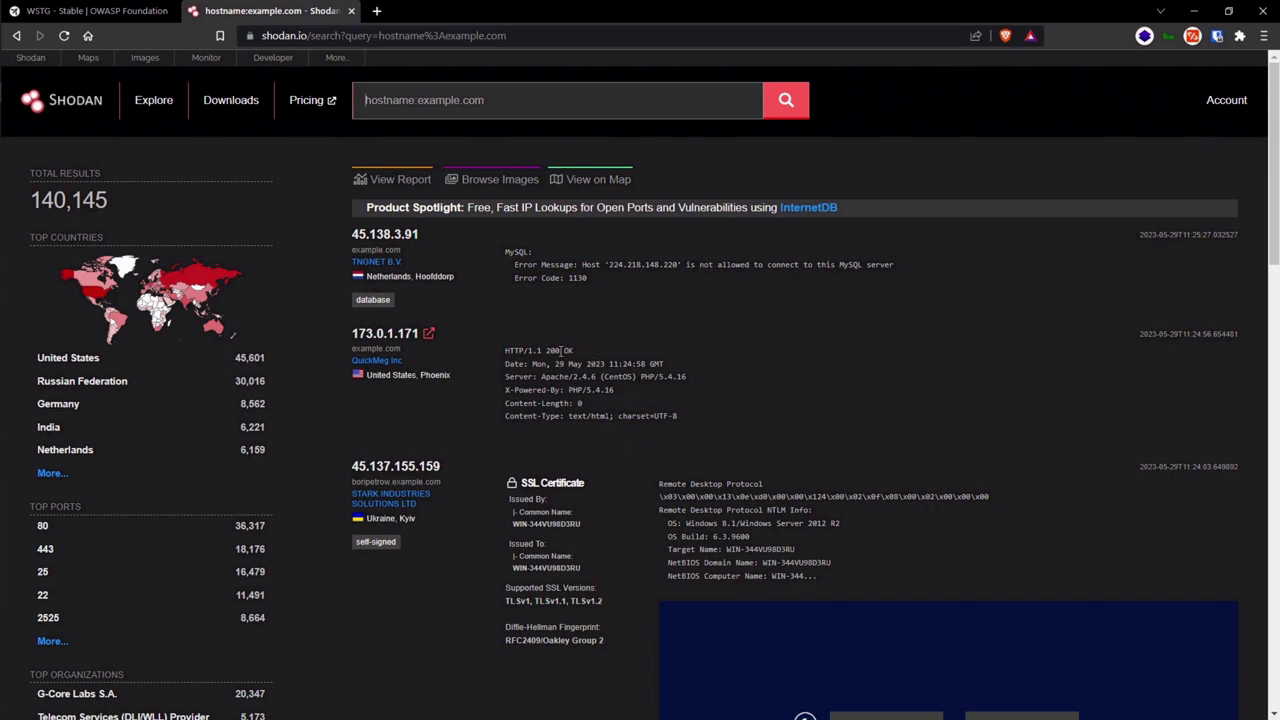
pyautogui.moveTo(561, 351); pyautogui.dragTo(546, 351)
pyautogui.scroll(-1, 620, 381)
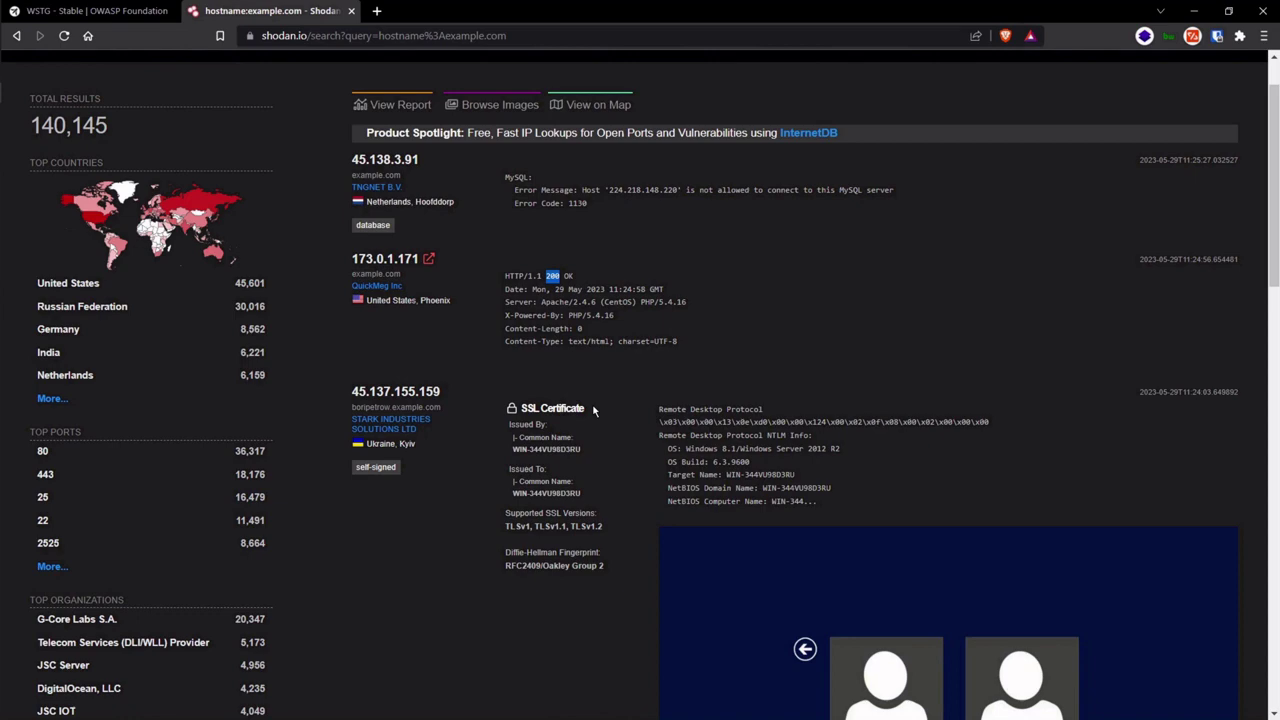
pyautogui.scroll(-7, 563, 442)
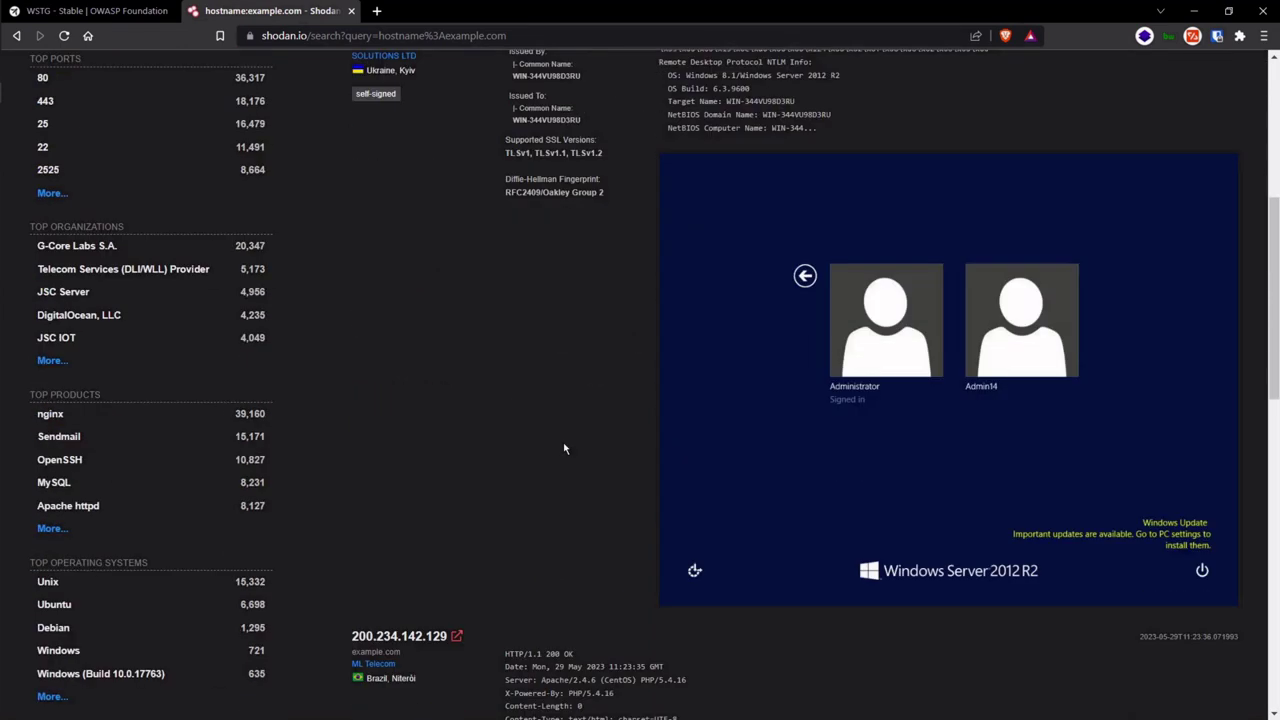
pyautogui.scroll(4, 874, 485)
pyautogui.scroll(2, 874, 485)
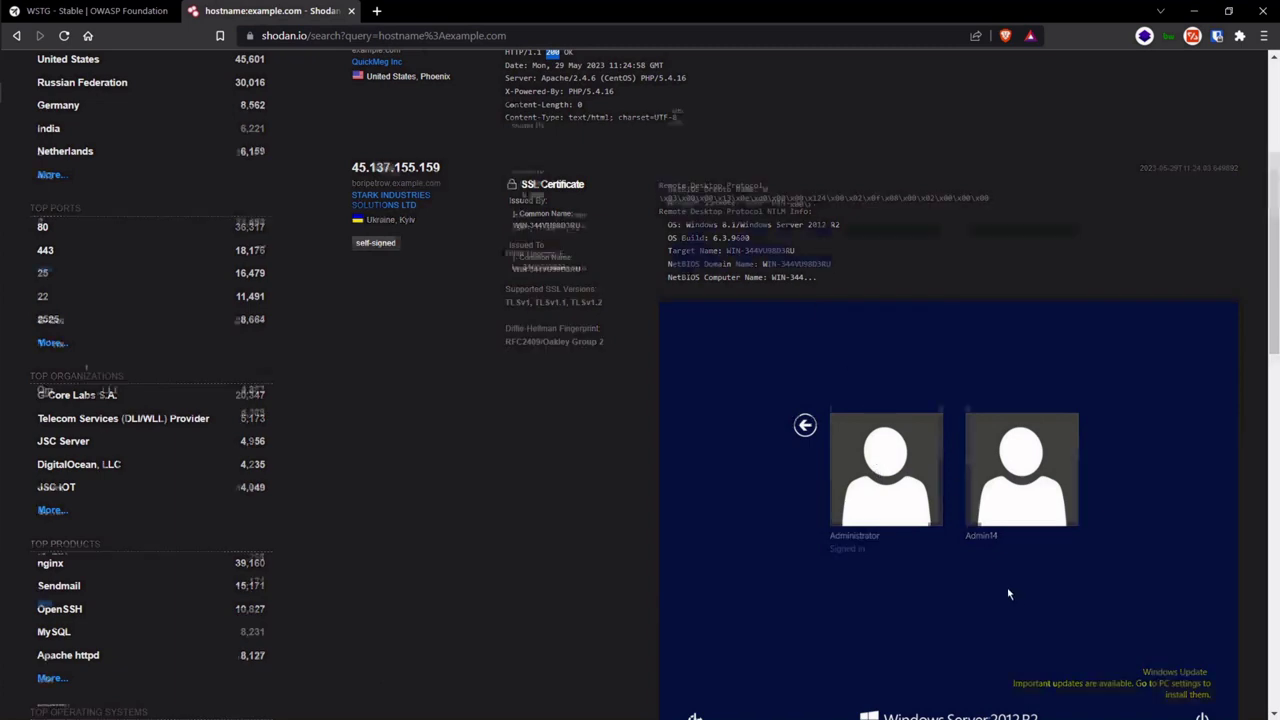
pyautogui.scroll(-5, 1000, 585)
pyautogui.scroll(-5, 866, 526)
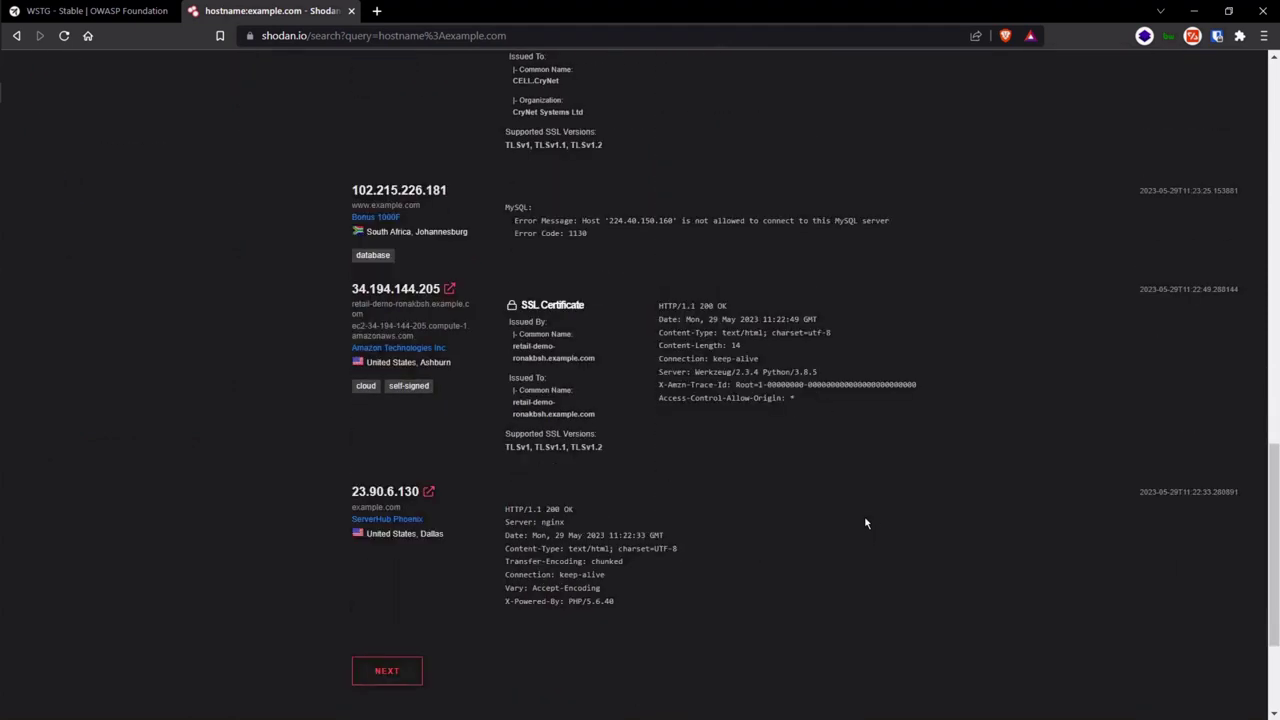
pyautogui.scroll(1, 866, 523)
pyautogui.scroll(1, 866, 523)
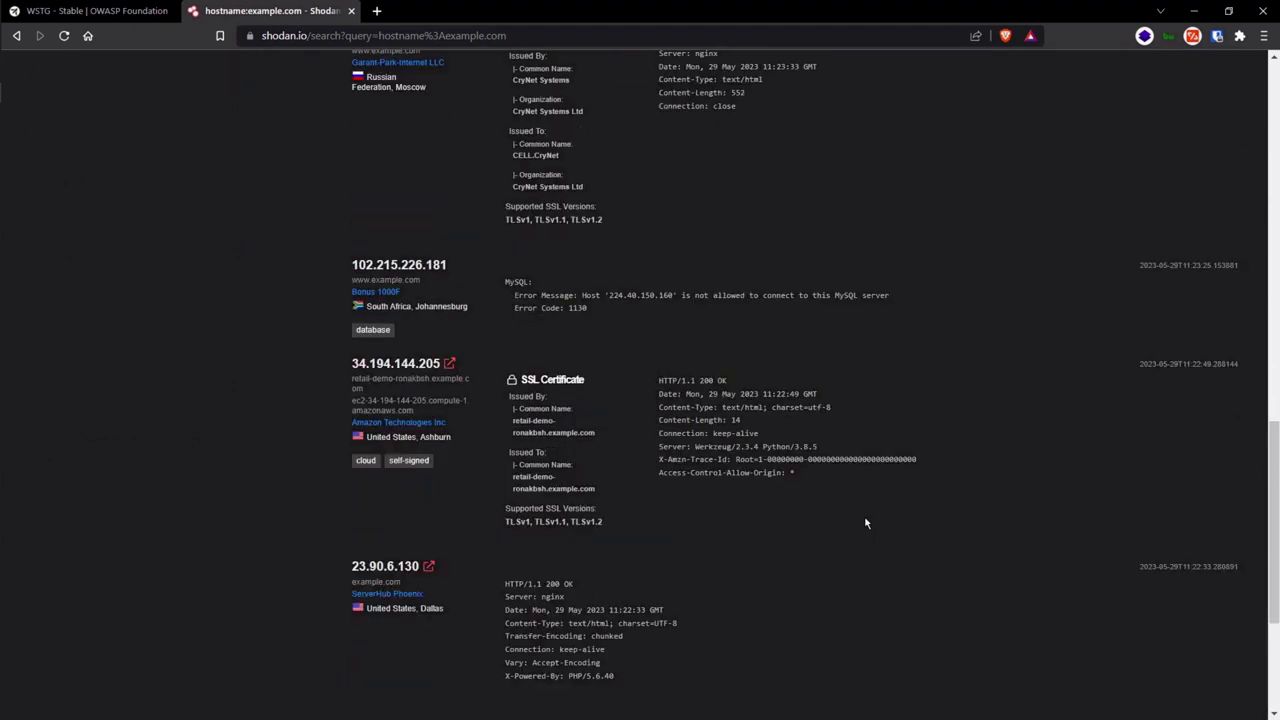
pyautogui.scroll(7, 866, 523)
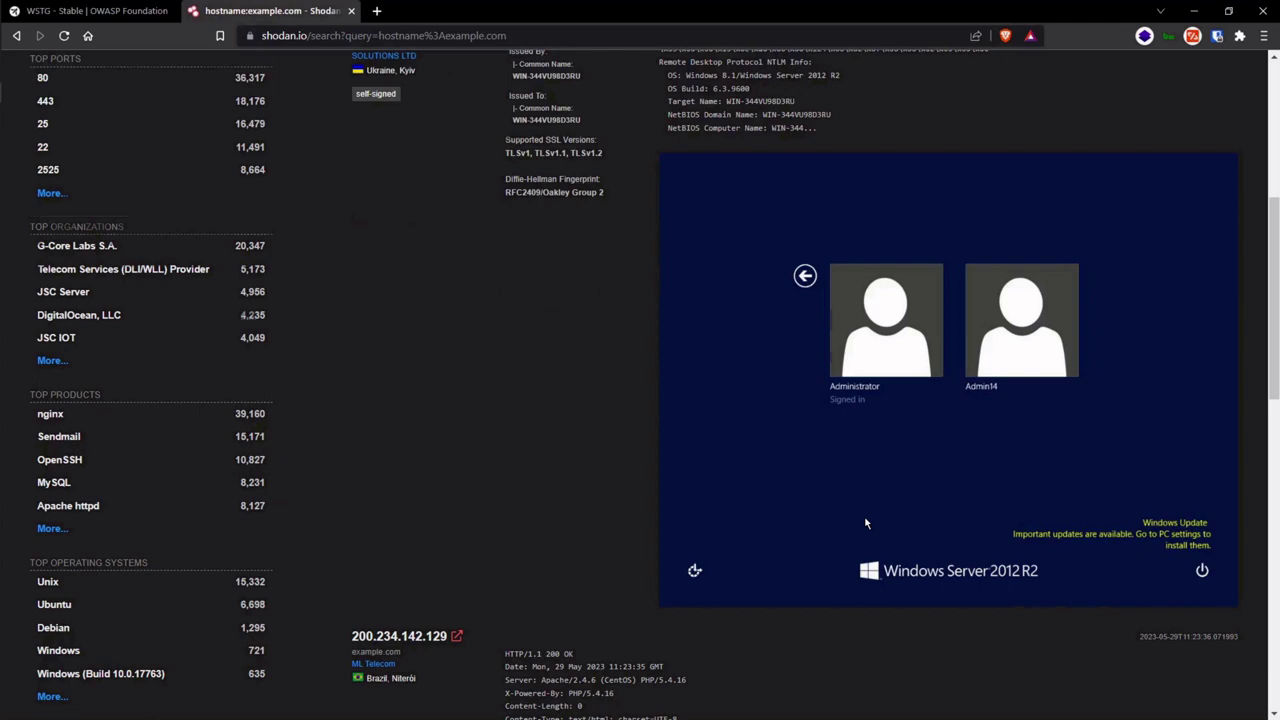
pyautogui.scroll(5, 866, 523)
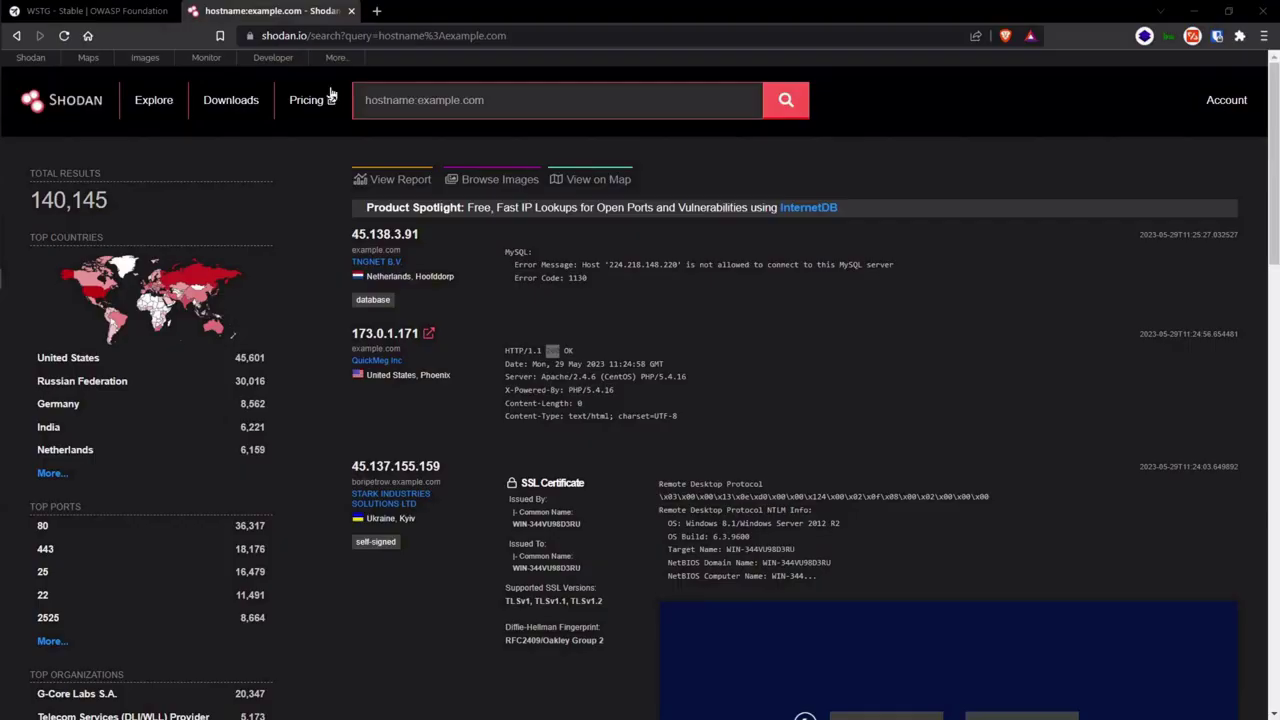
# - Replace hostname with ssl and search ssl:example.com, listing 963,109 hosts
pyautogui.doubleClick(390, 100)
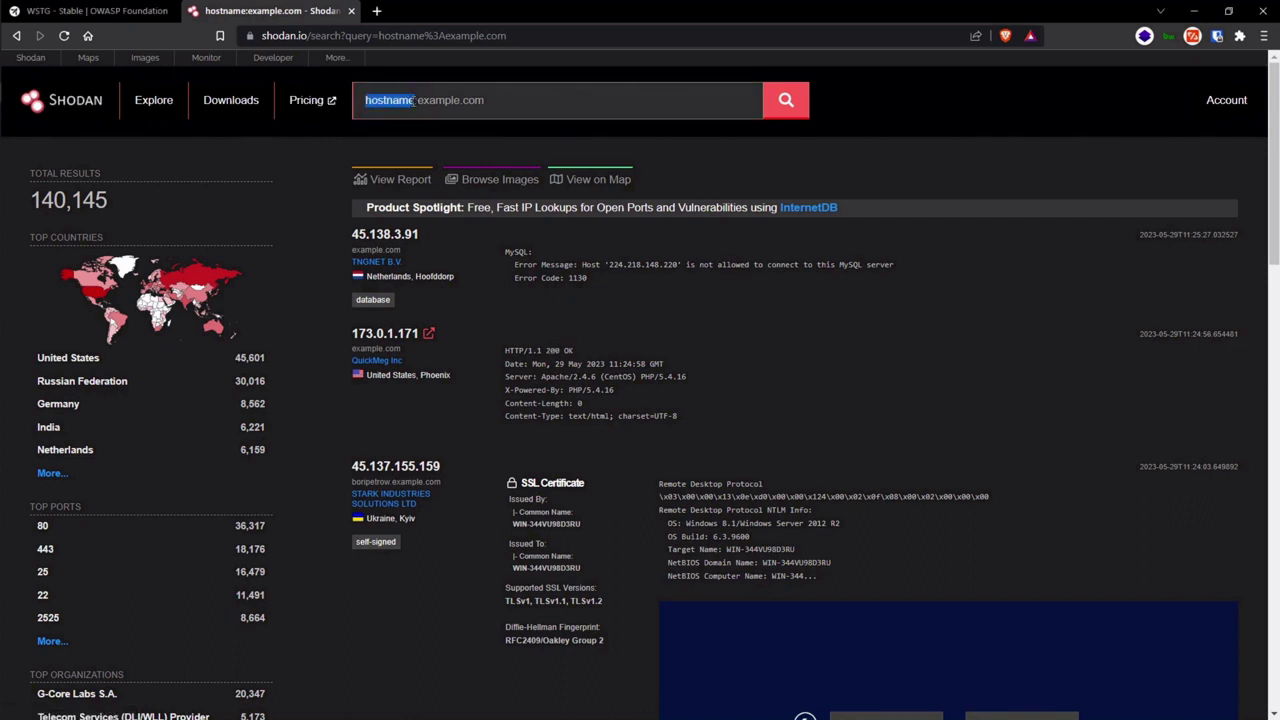
pyautogui.write('ssl')
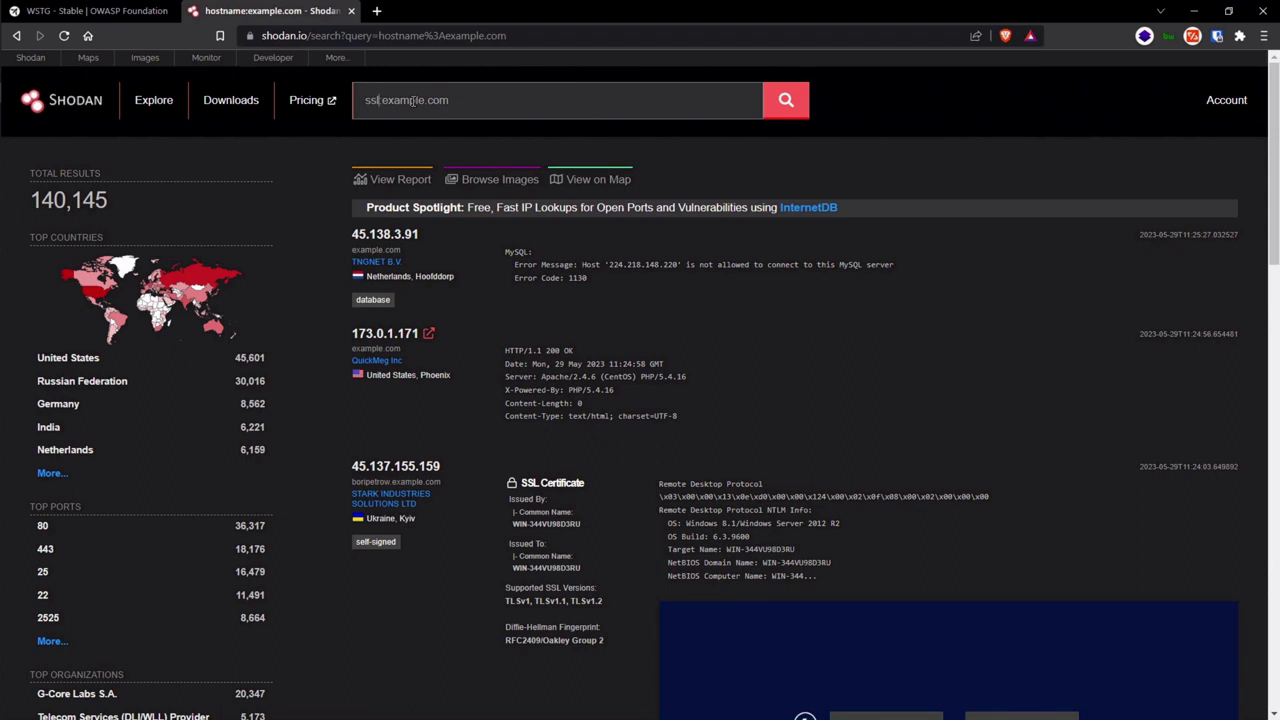
pyautogui.press('Return')
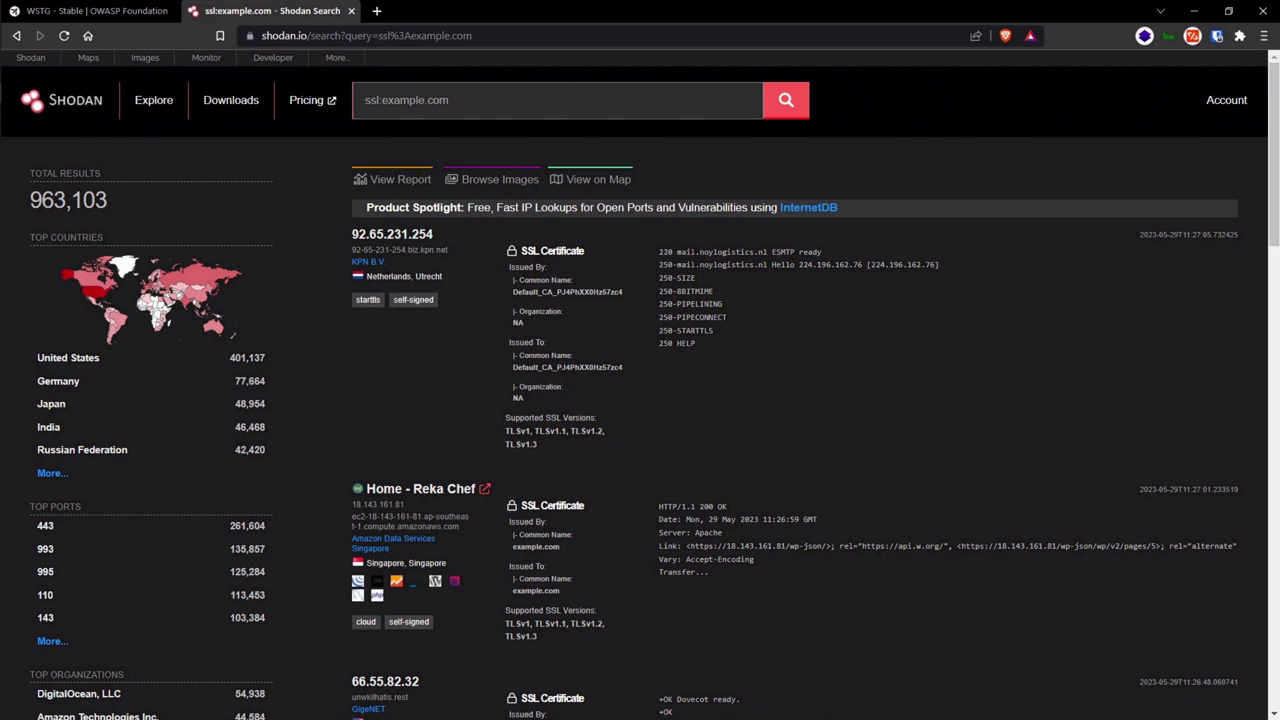
pyautogui.click(365, 100)
pyautogui.press('Return')
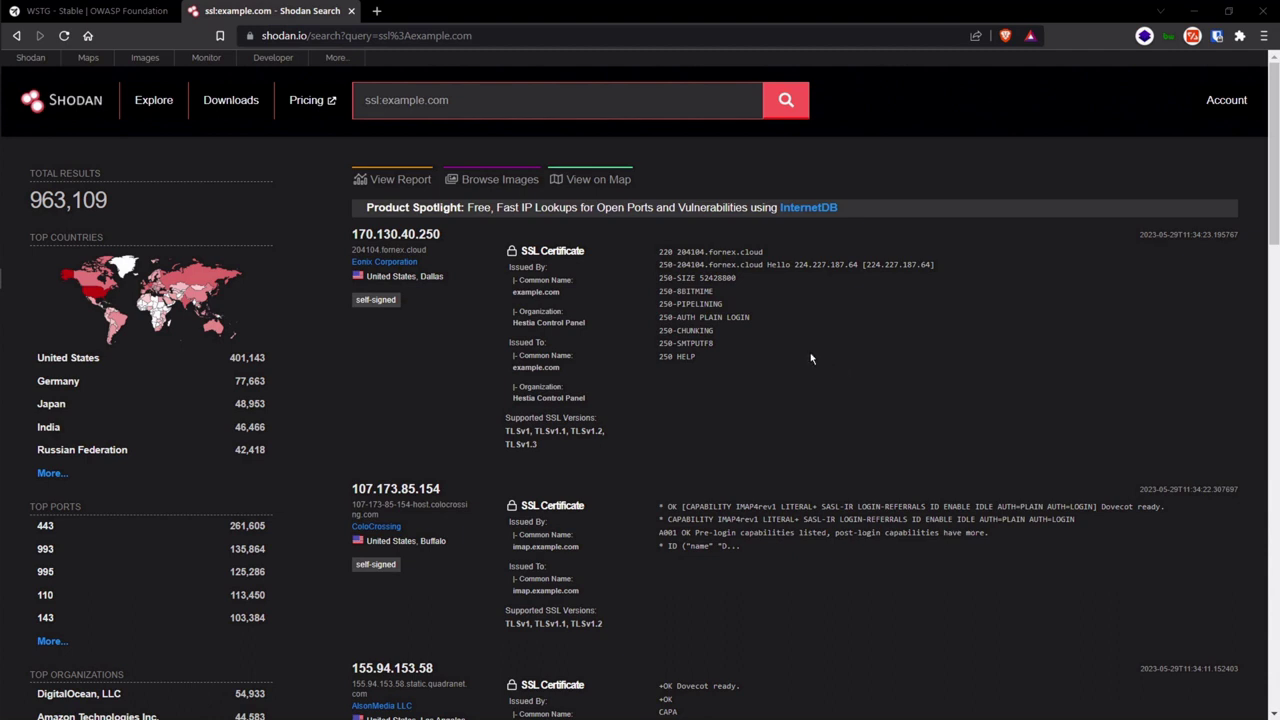
# - Replace the Shodan query ssl:example.com with ssl.cert.expired:true, without running the search
pyautogui.tripleClick(467, 98)
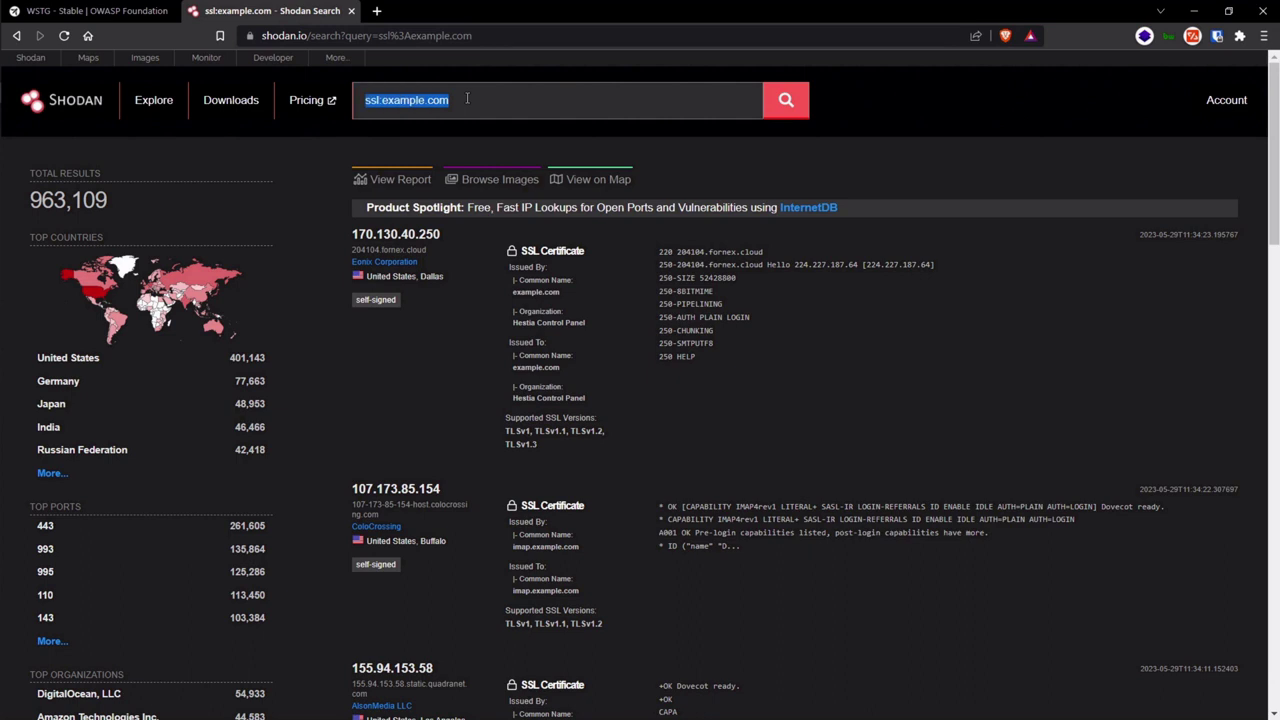
pyautogui.write('ss')
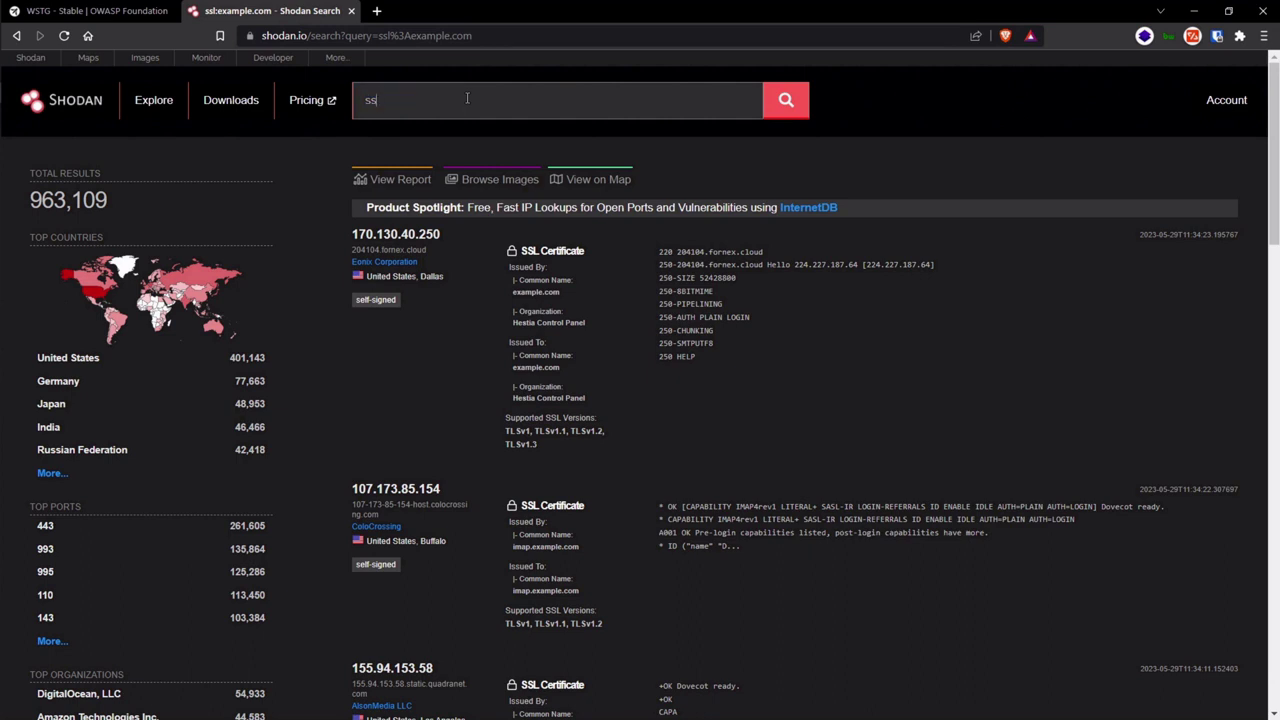
pyautogui.write('l.cert.expired:true')
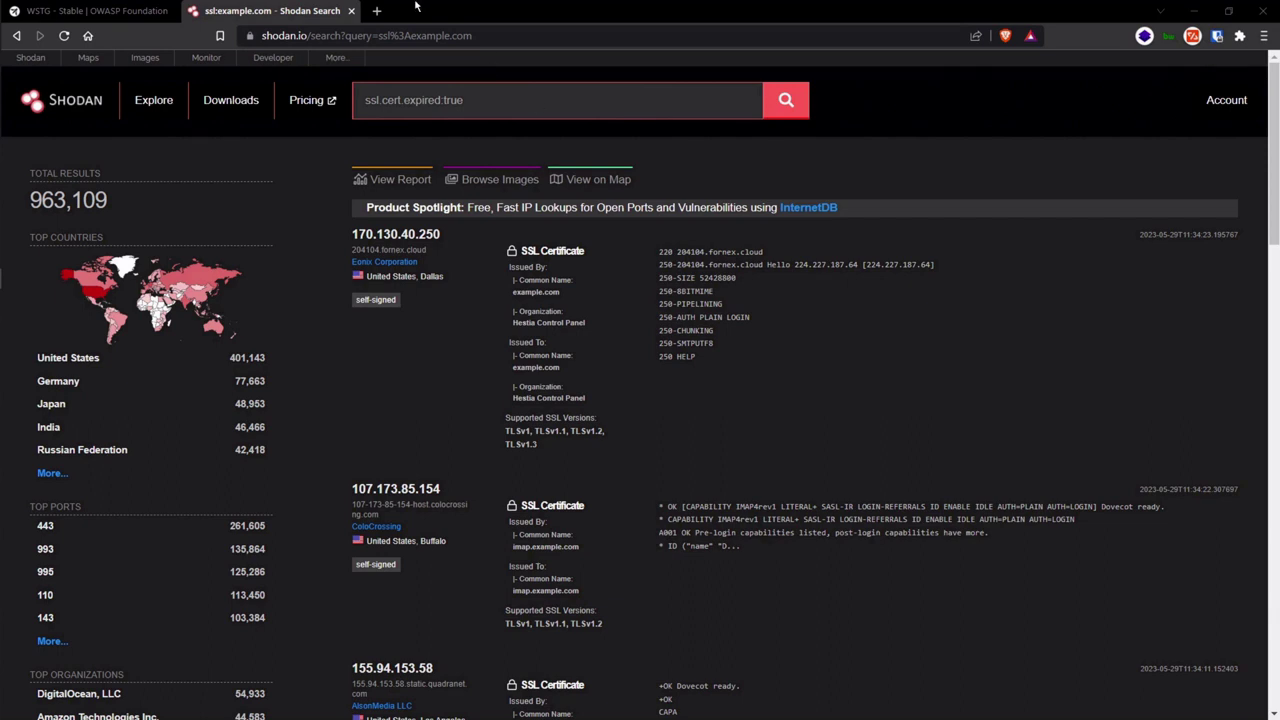
# - Close the Shodan tab and open Exploit Database's Google Hacking Database in a new tab
pyautogui.click(351, 10)
pyautogui.click(197, 11)
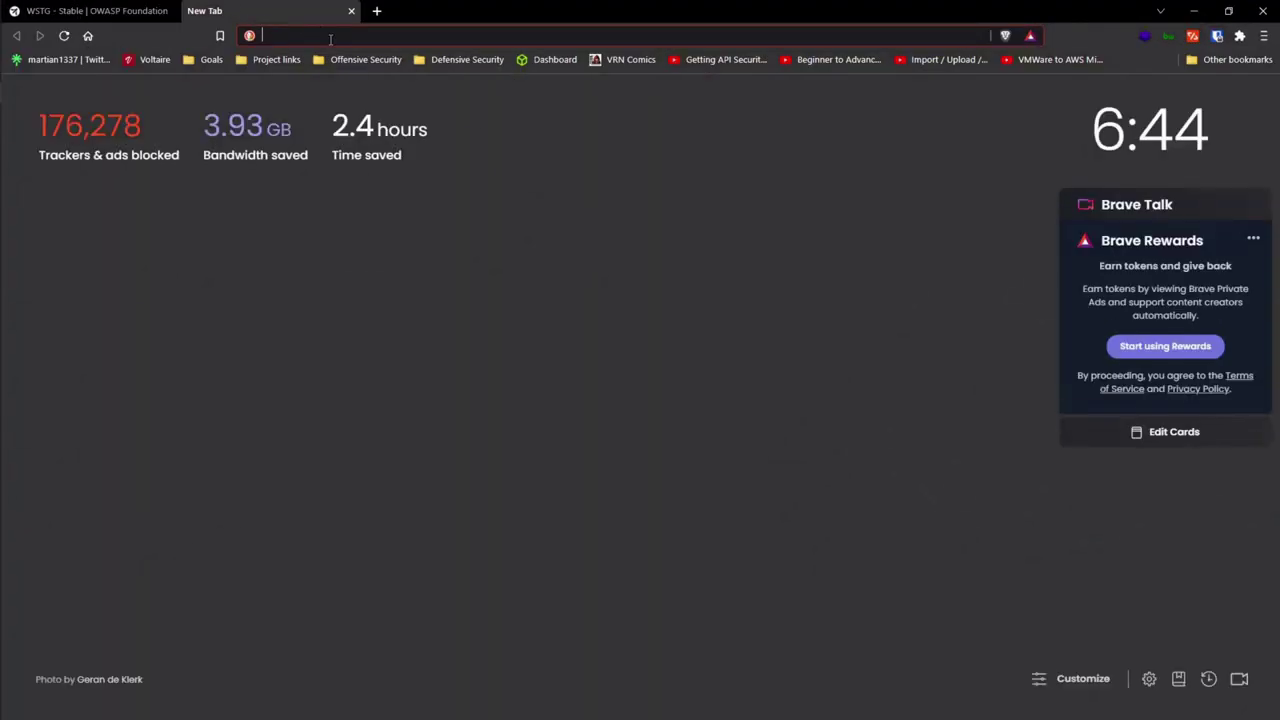
pyautogui.write('google')
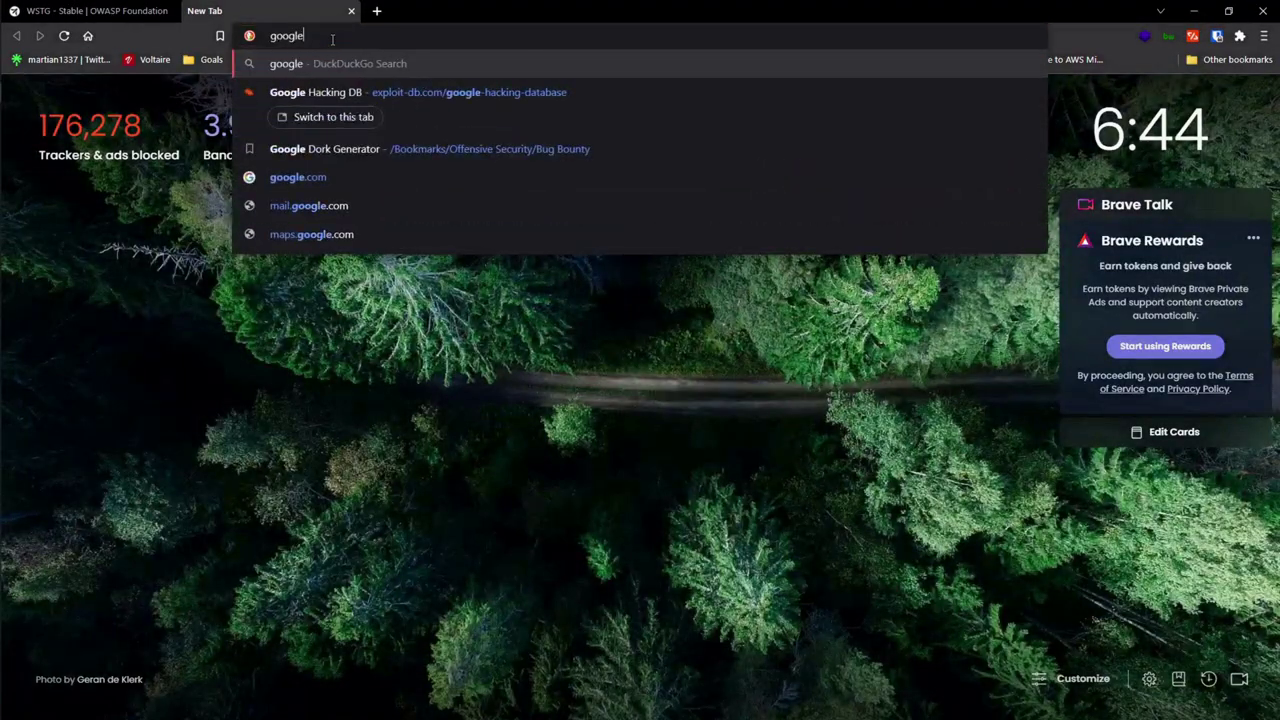
pyautogui.click(481, 107)
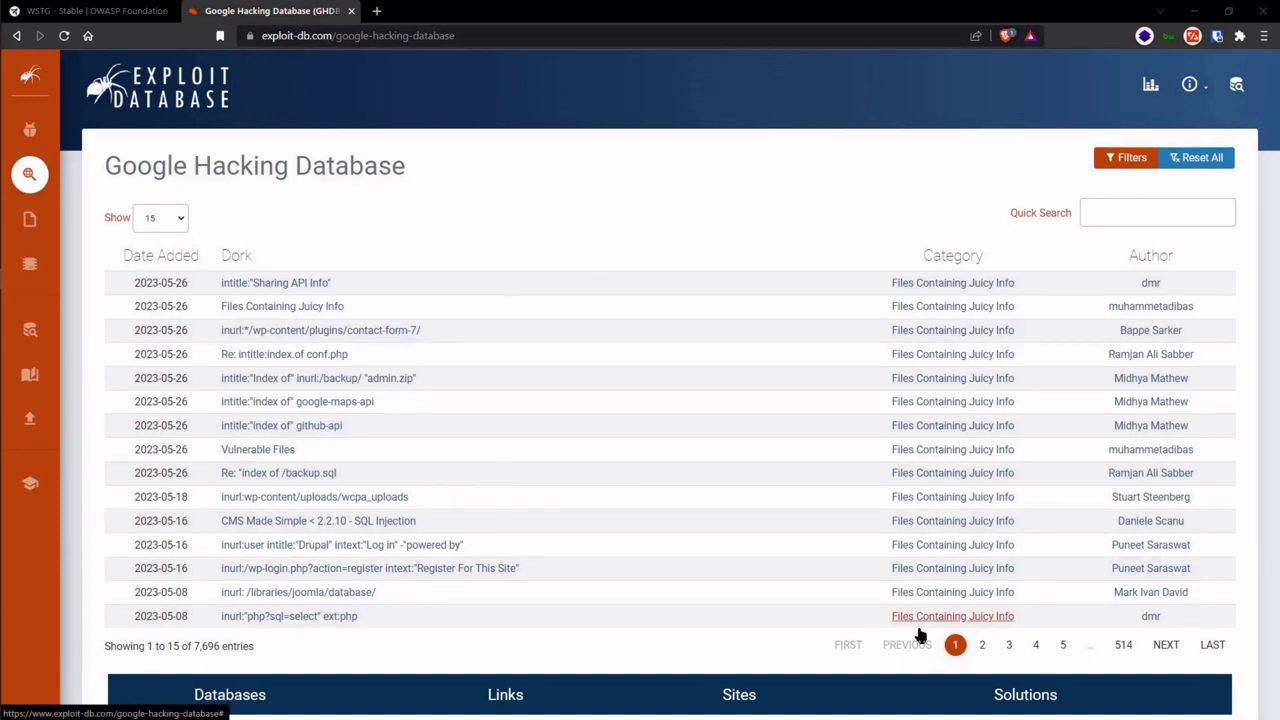
# - Browse pages 2 through 5 of the dork list, then return to page 1
pyautogui.click(981, 645)
pyautogui.click(1010, 645)
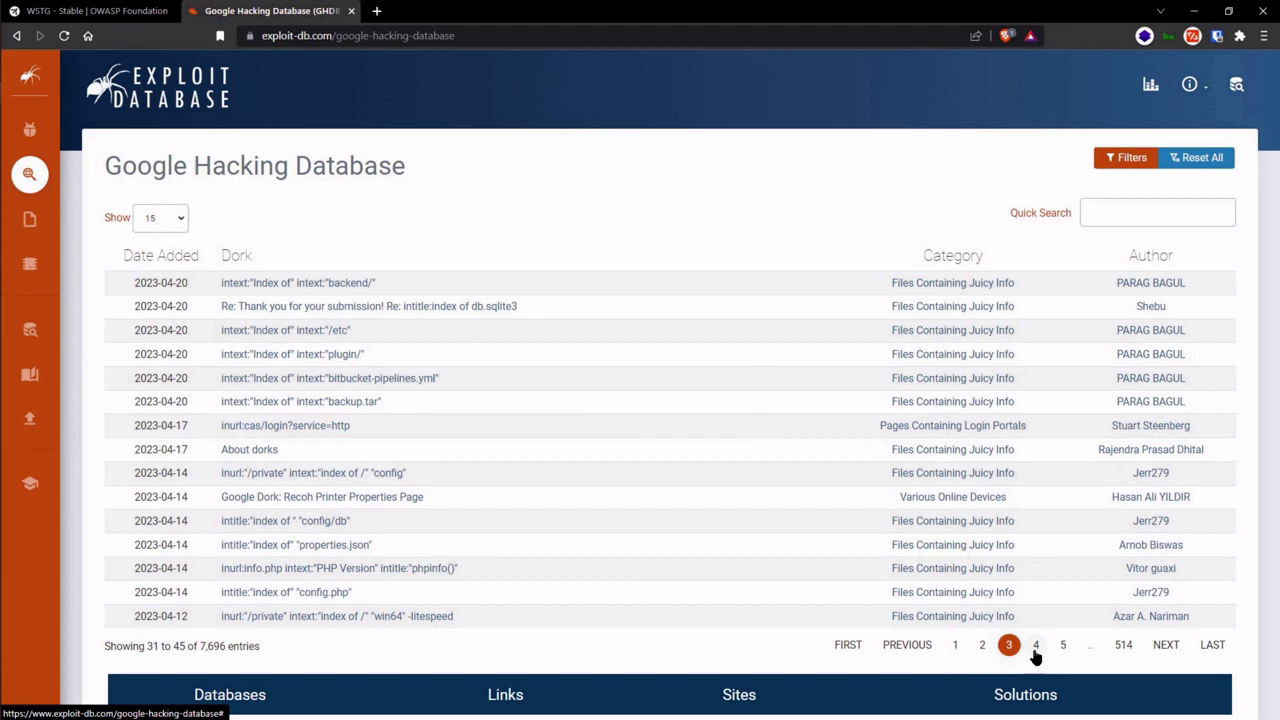
pyautogui.click(1036, 645)
pyautogui.click(1063, 645)
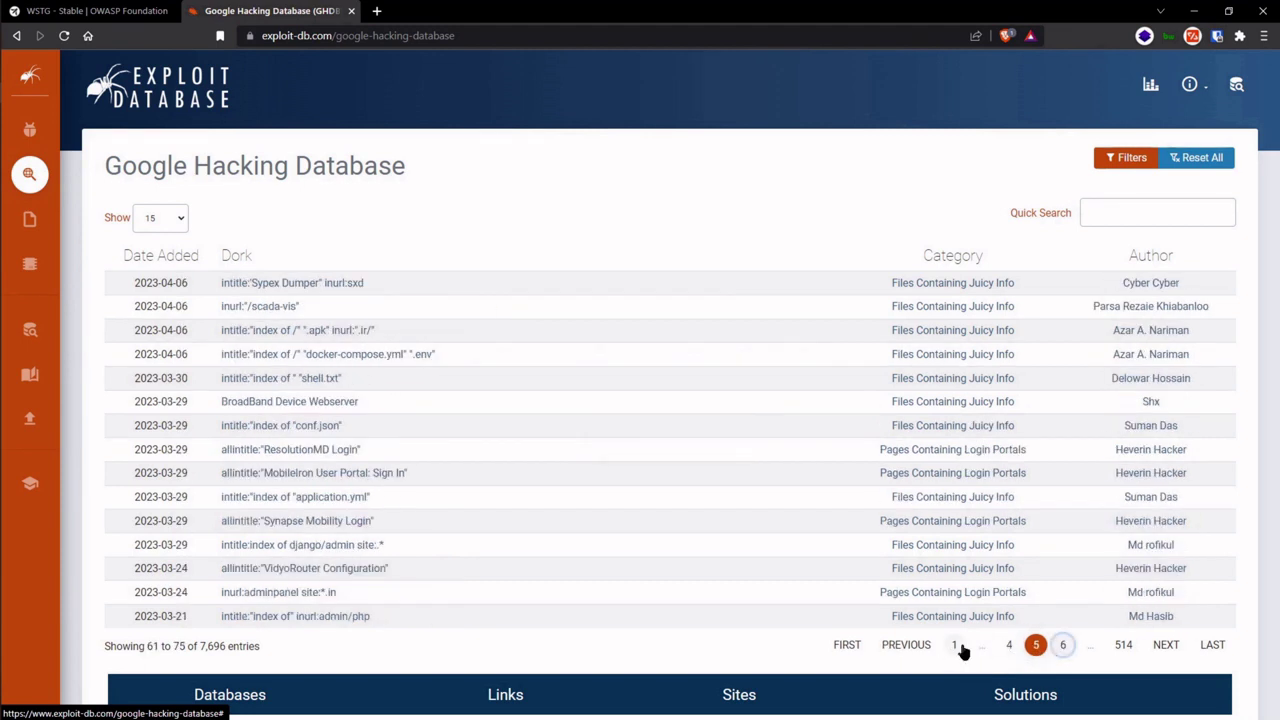
pyautogui.click(957, 646)
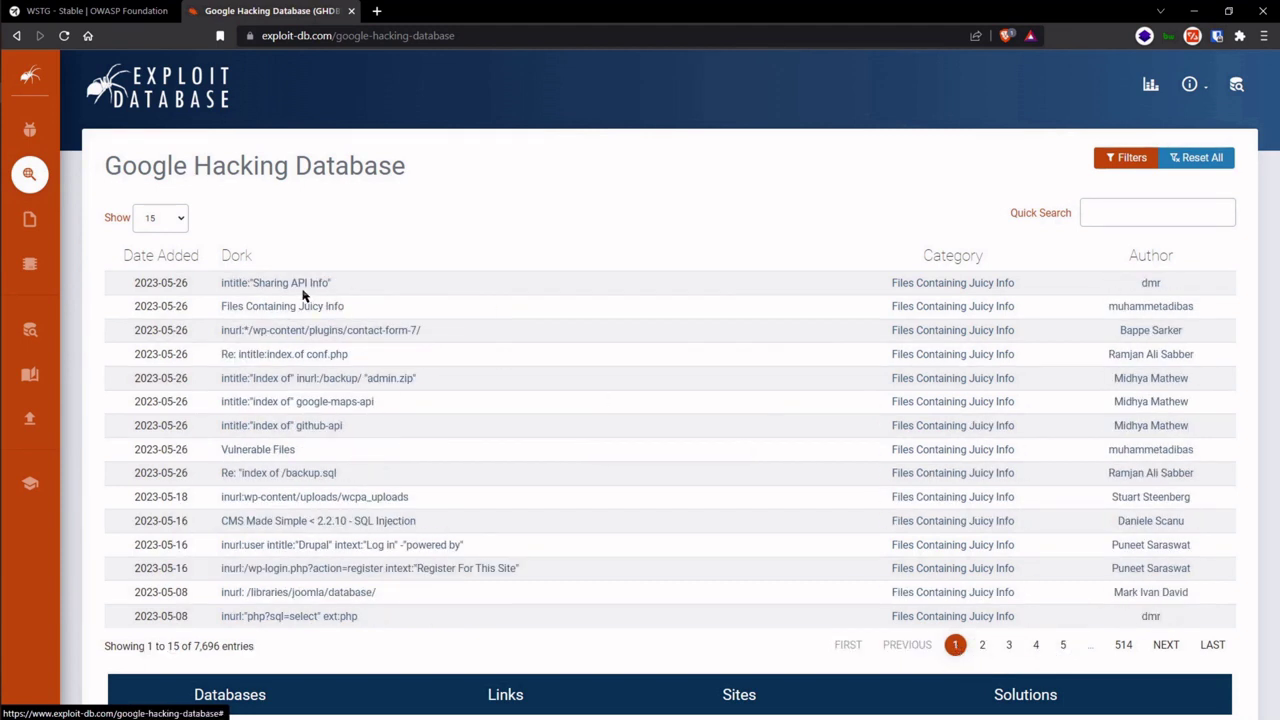
# - Open the intitle:"Sharing API Info" dork (ID 8190) in its own tab and copy its text
pyautogui.rightClick(297, 289)
pyautogui.click(360, 296)
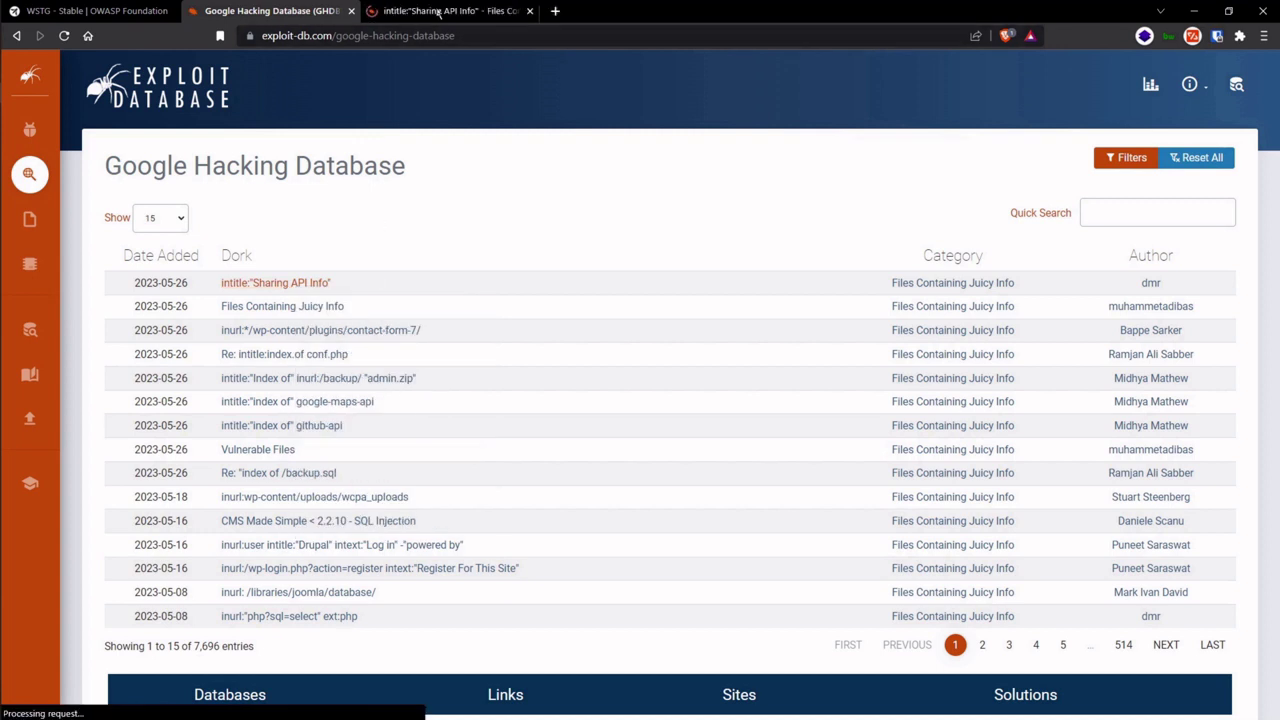
pyautogui.hotkey('ctrl', 'Tab')
pyautogui.moveTo(350, 415); pyautogui.dragTo(193, 415)
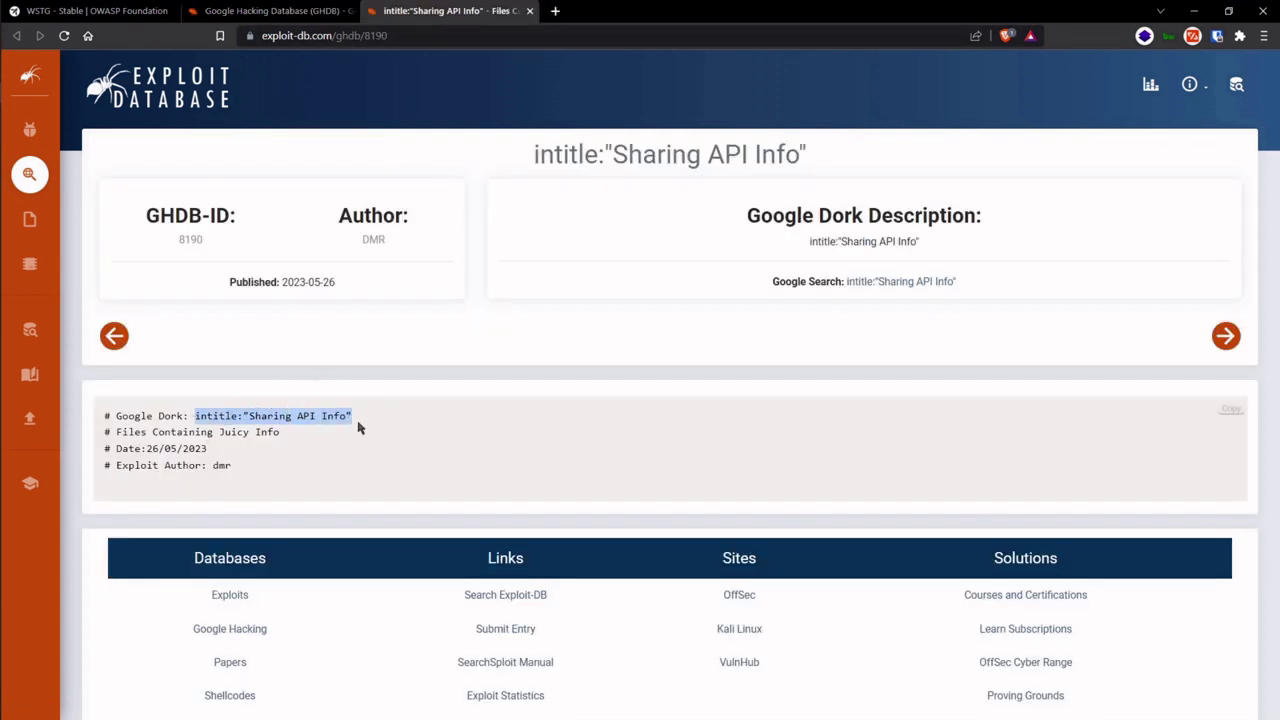
pyautogui.rightClick(304, 419)
pyautogui.click(343, 433)
pyautogui.click(555, 10)
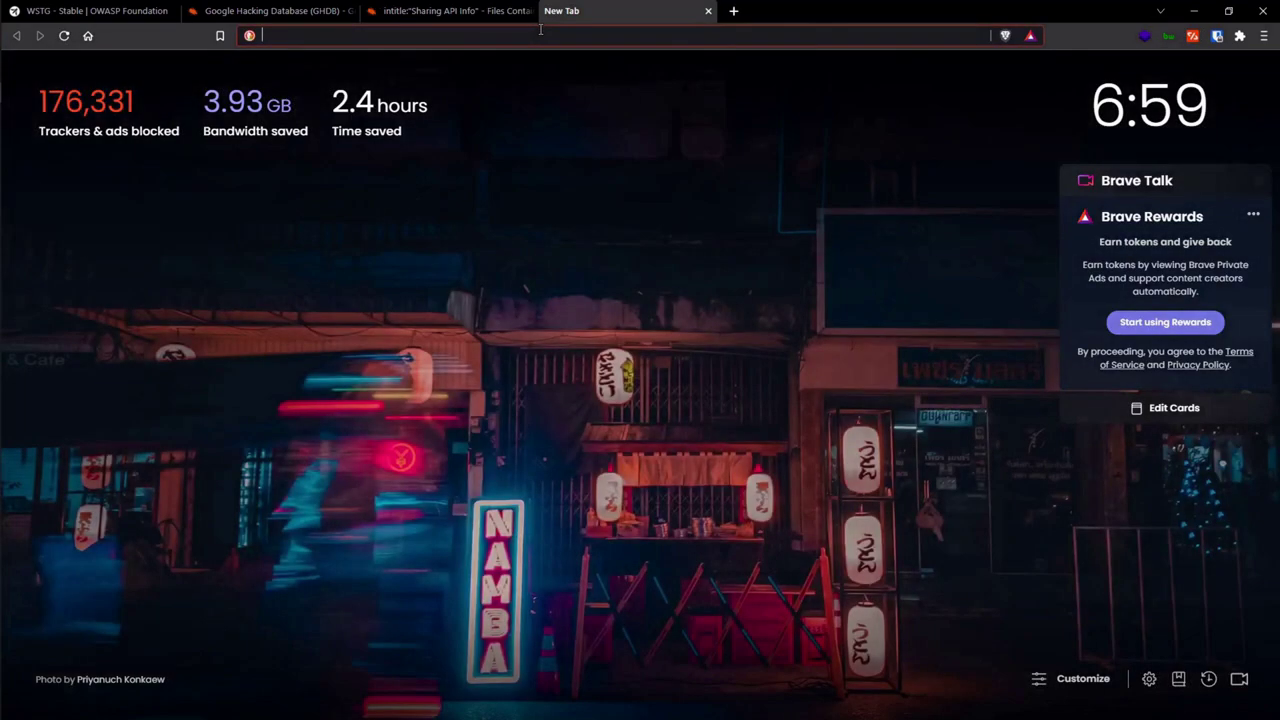
# - Google site:example.com intitle:"Sharing API Info", find no results, and return to the dork page
pyautogui.write('google.com')
pyautogui.press('Return')
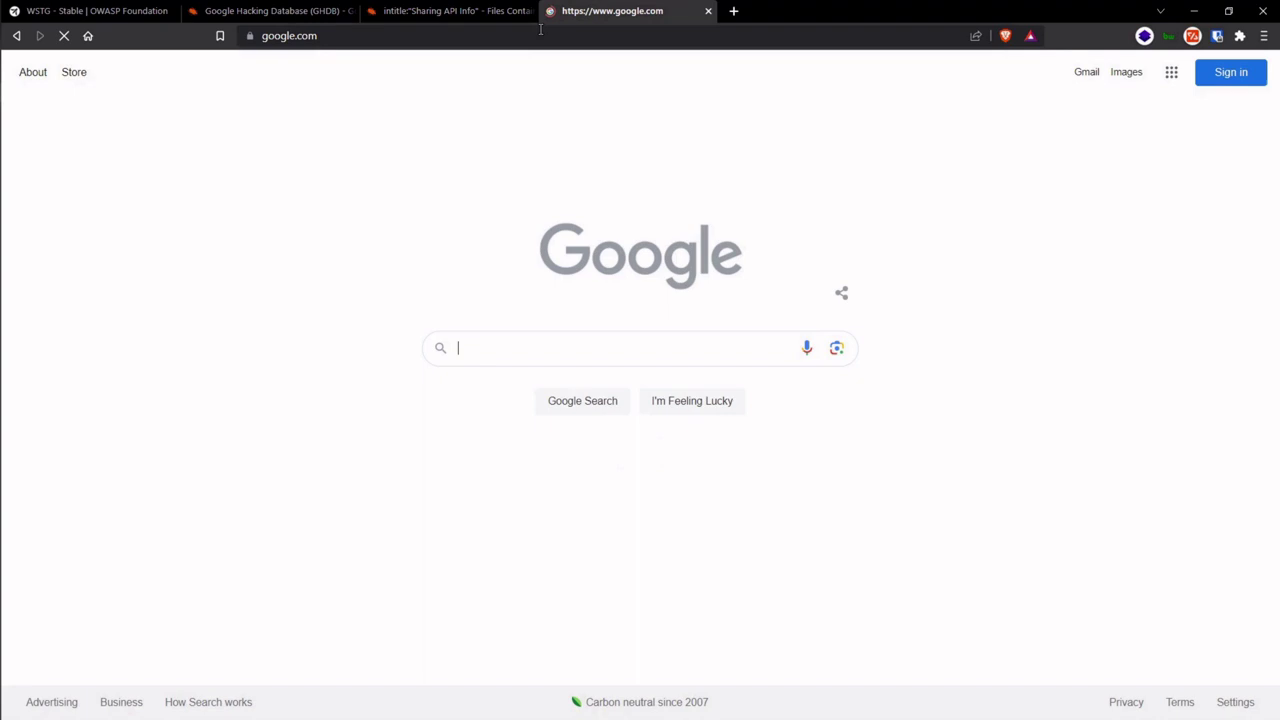
pyautogui.rightClick(517, 365)
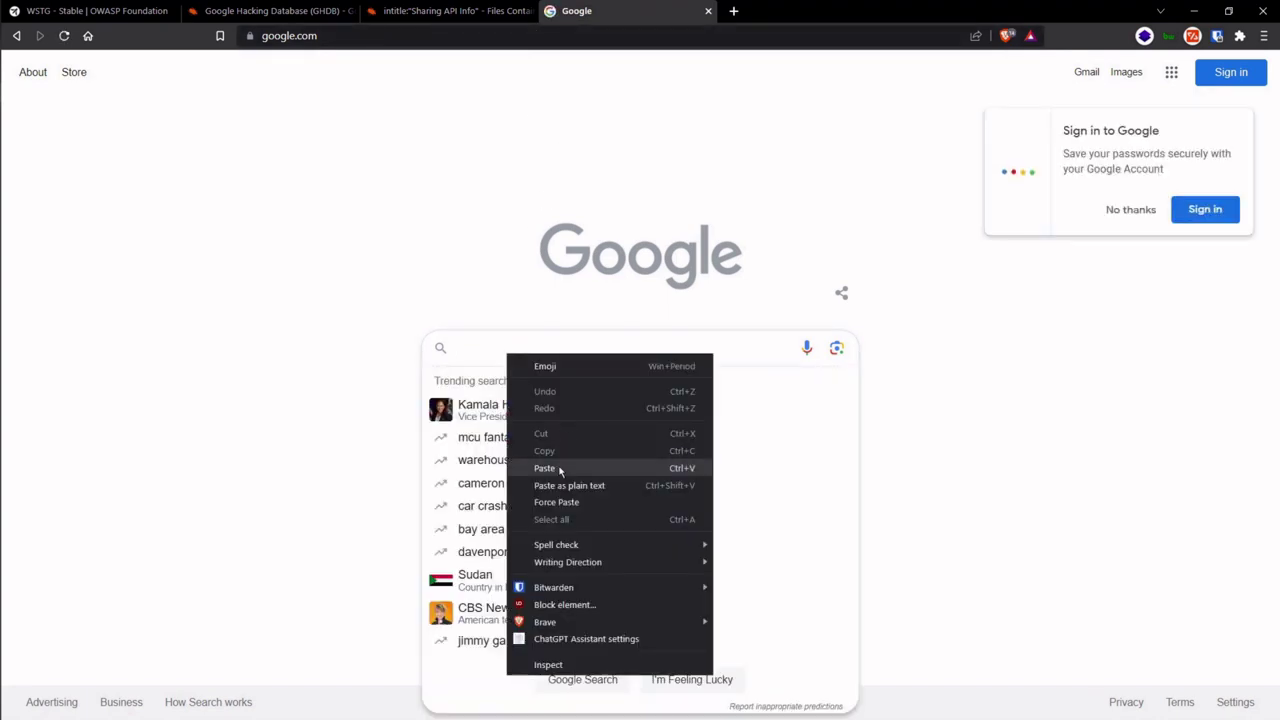
pyautogui.click(558, 468)
pyautogui.click(456, 347)
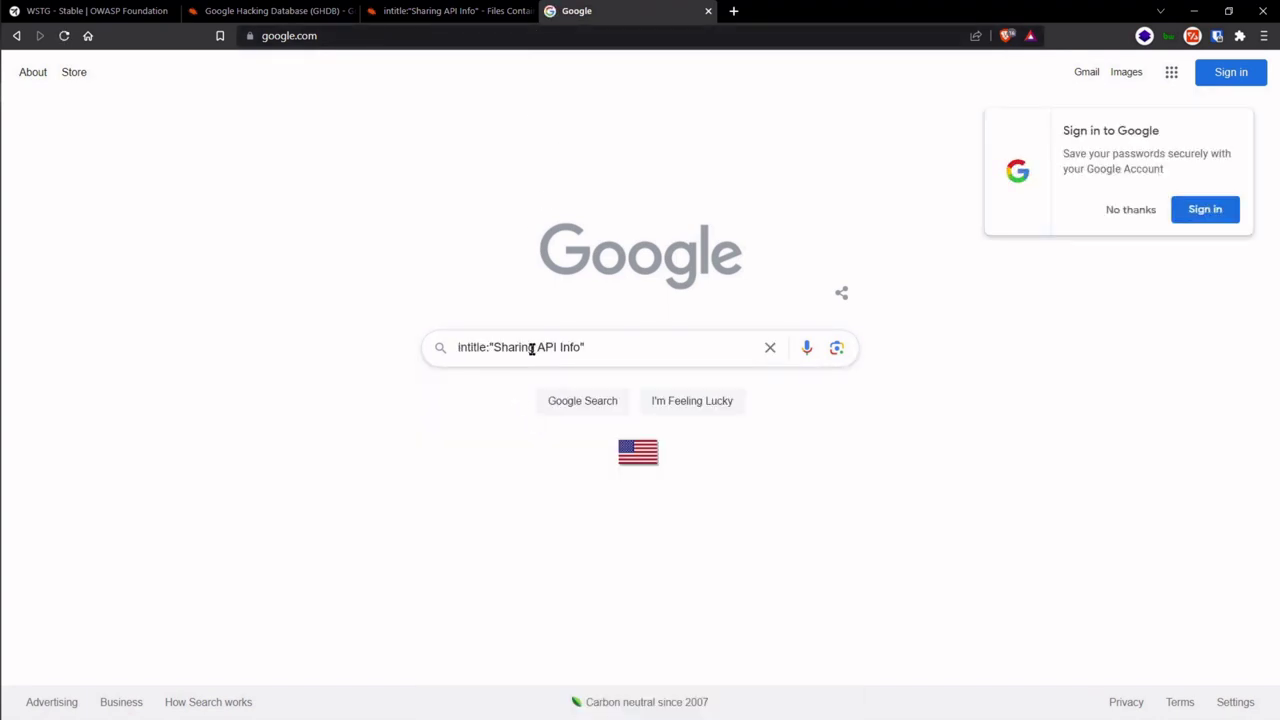
pyautogui.write('site:')
pyautogui.write('example.co')
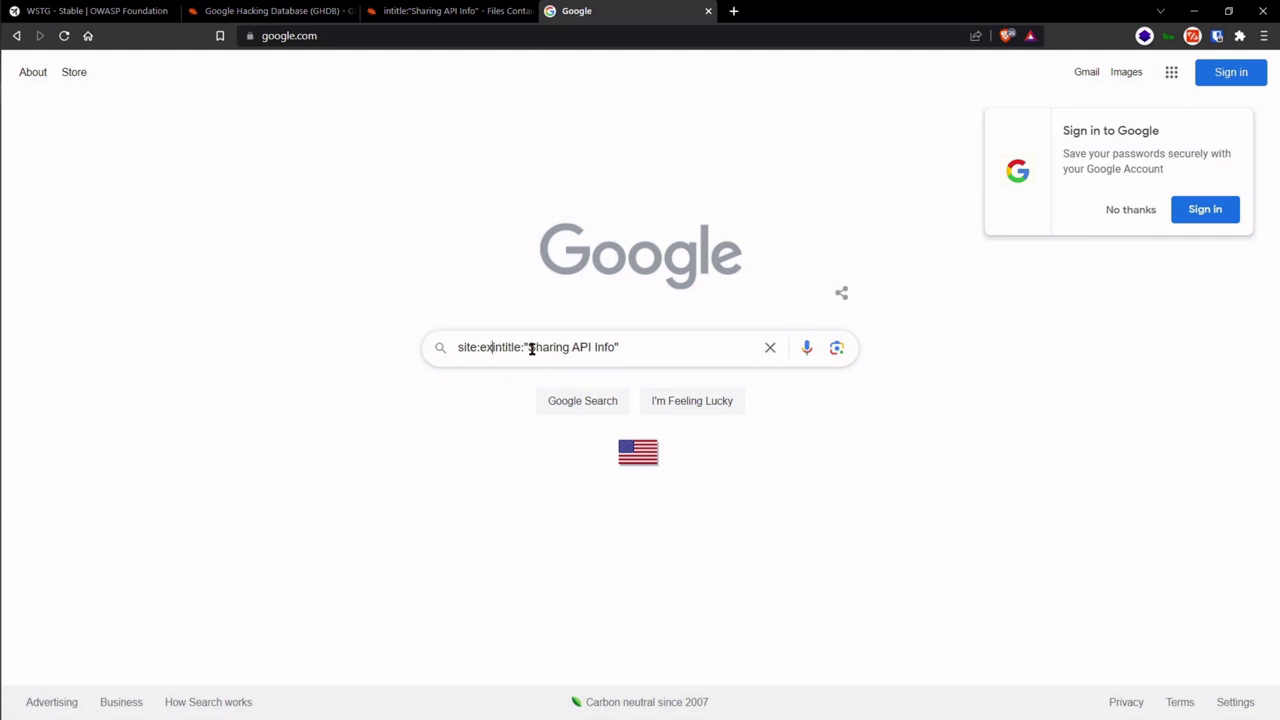
pyautogui.write('m')
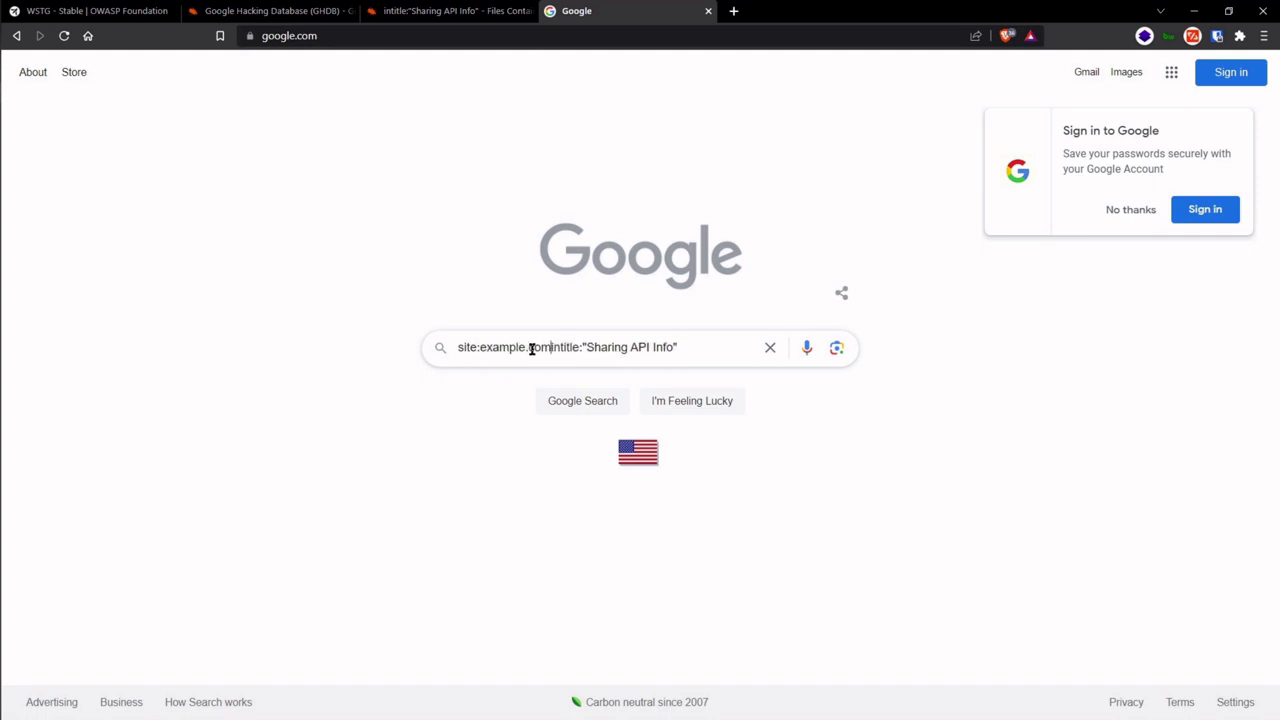
pyautogui.press('Return')
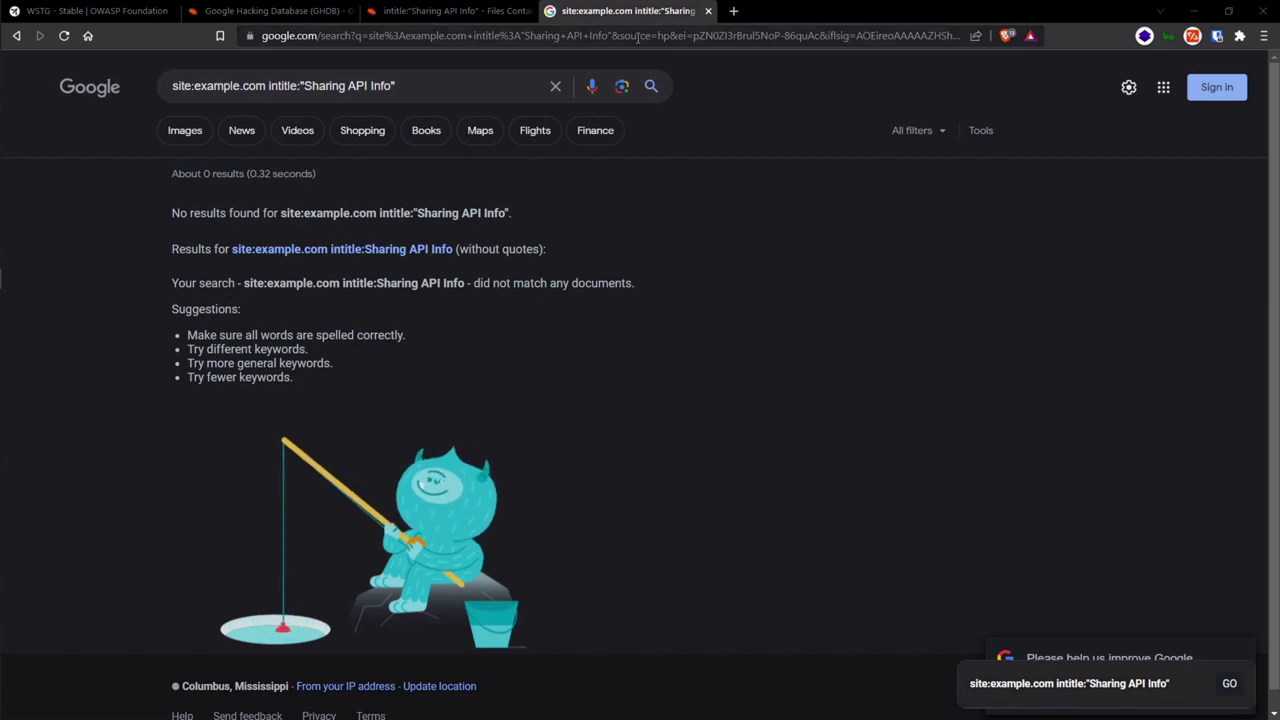
pyautogui.click(425, 12)
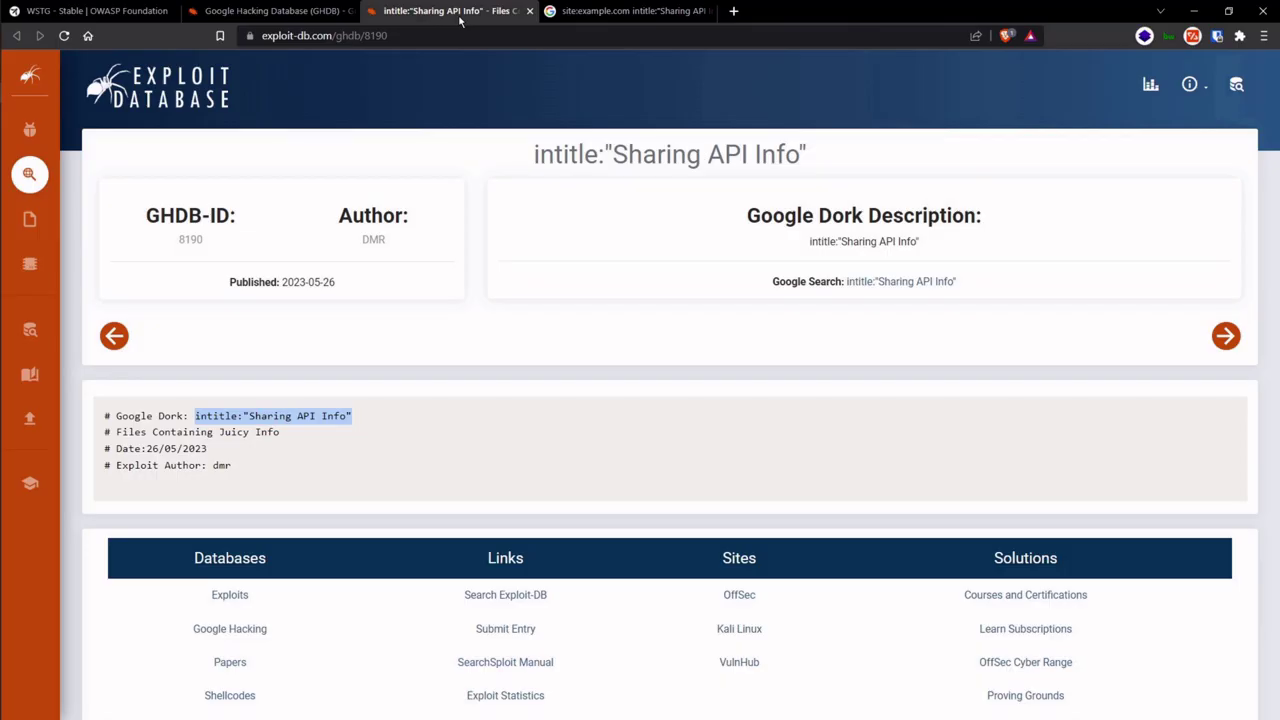
# - Close the dork and Google tabs, then page the dork list through pages 2–4 and back to 1
pyautogui.click(529, 10)
pyautogui.click(529, 10)
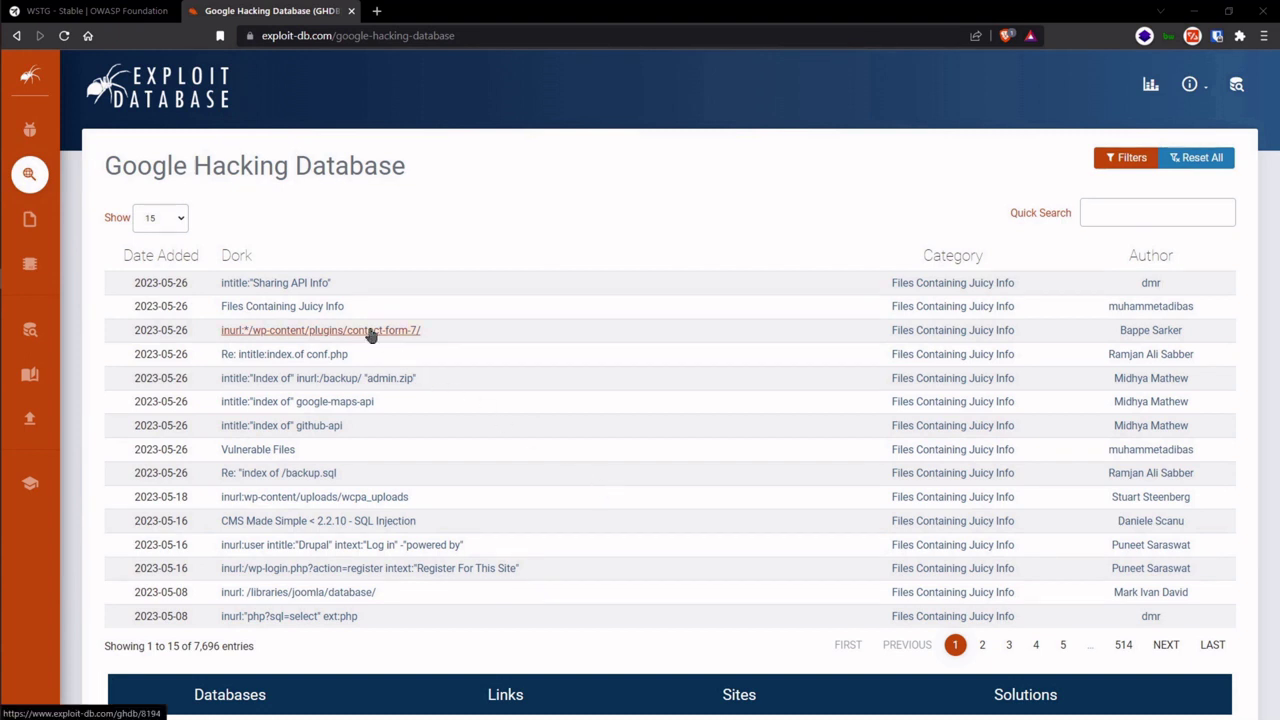
pyautogui.click(982, 645)
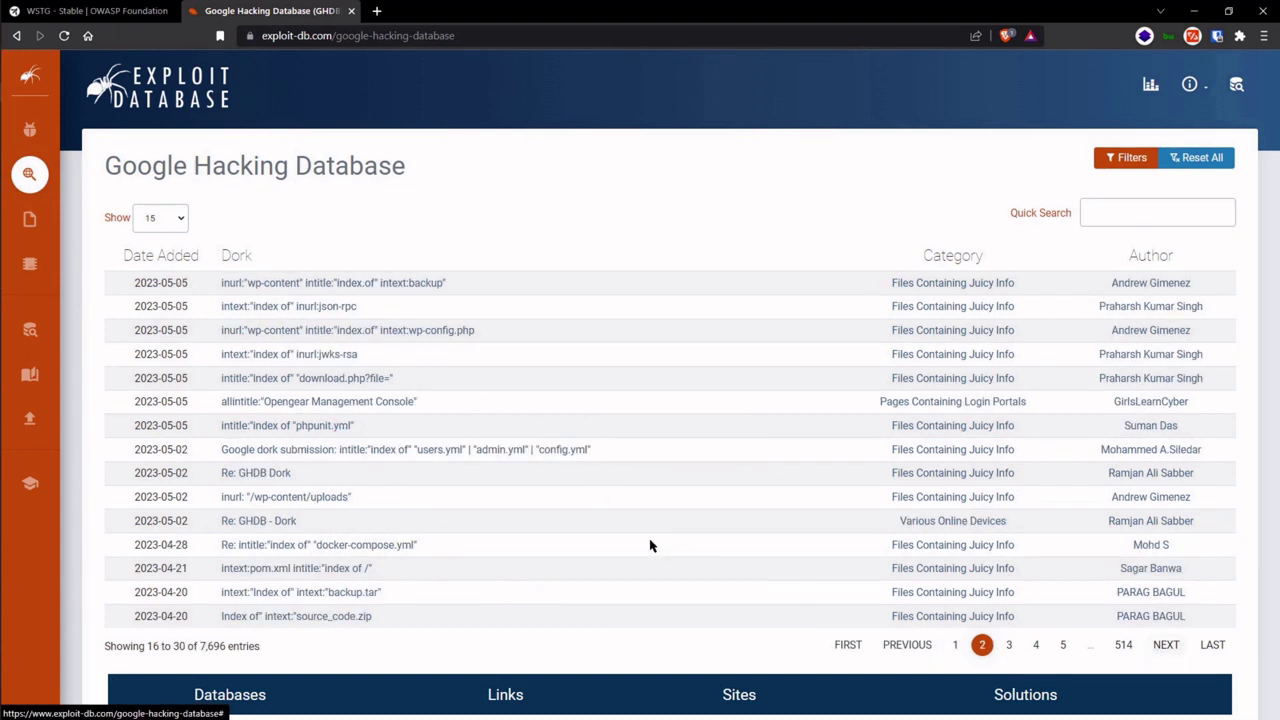
pyautogui.click(1010, 647)
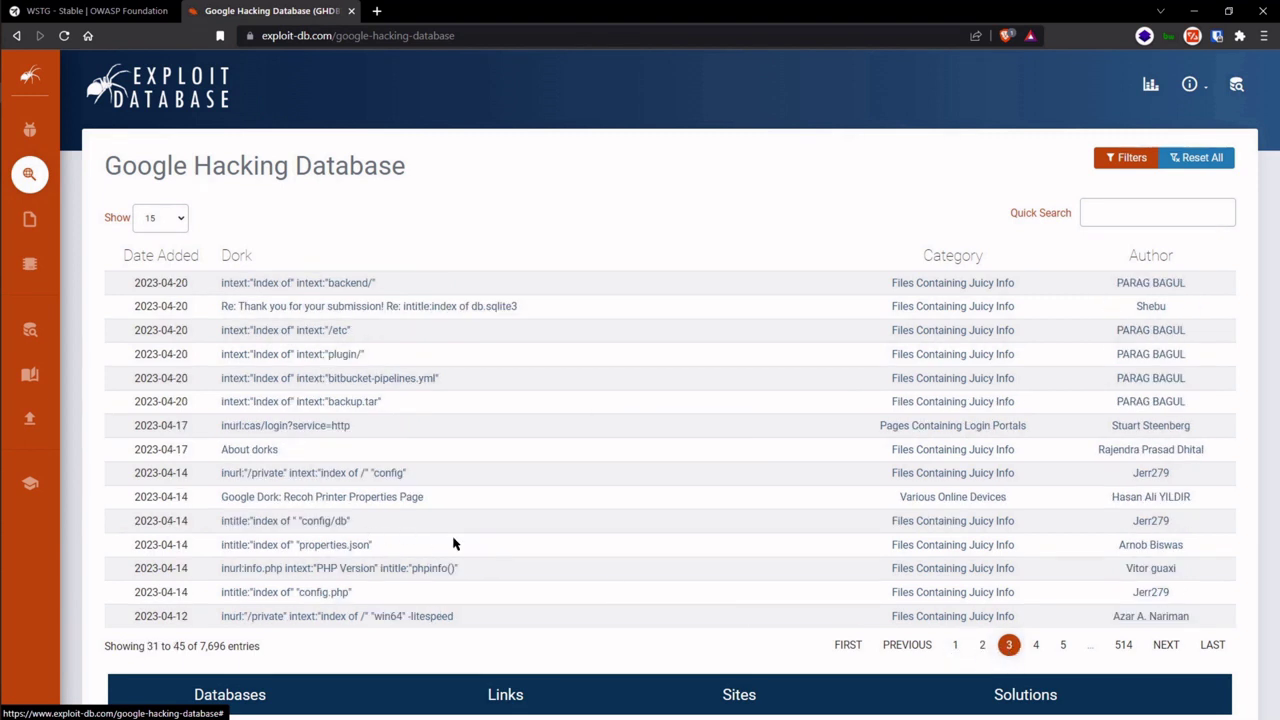
pyautogui.click(1036, 647)
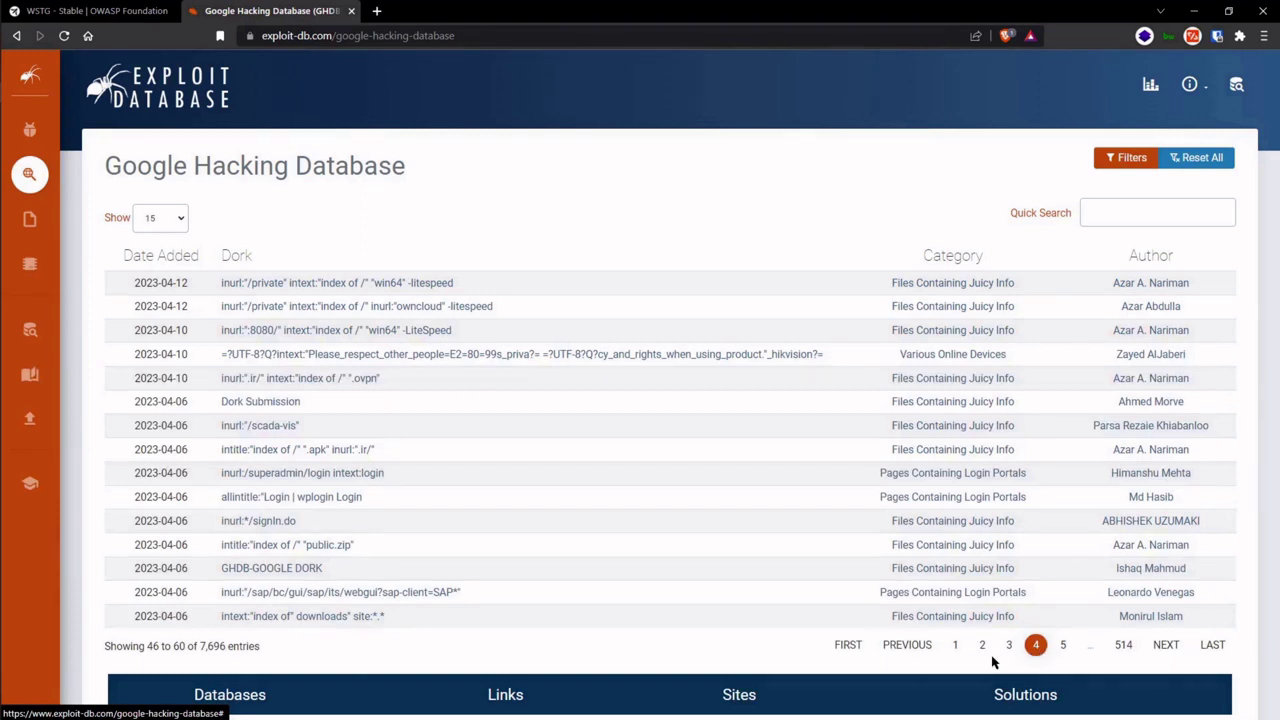
pyautogui.click(955, 647)
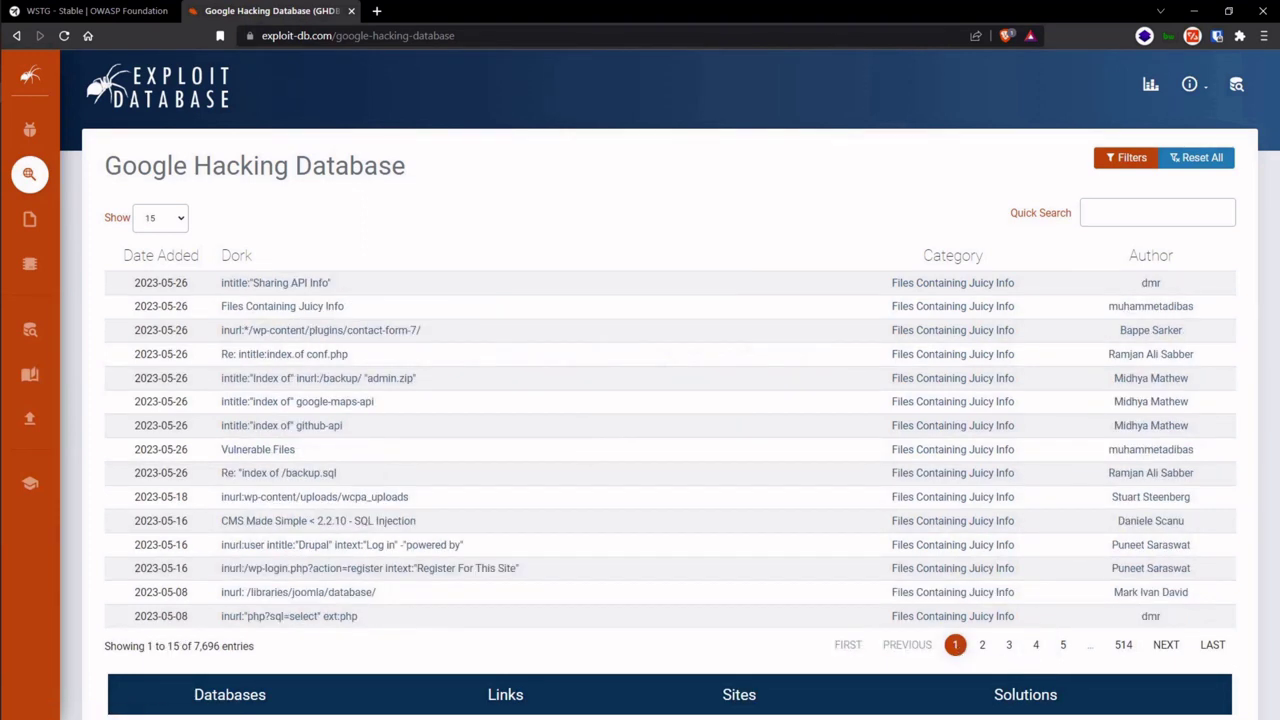